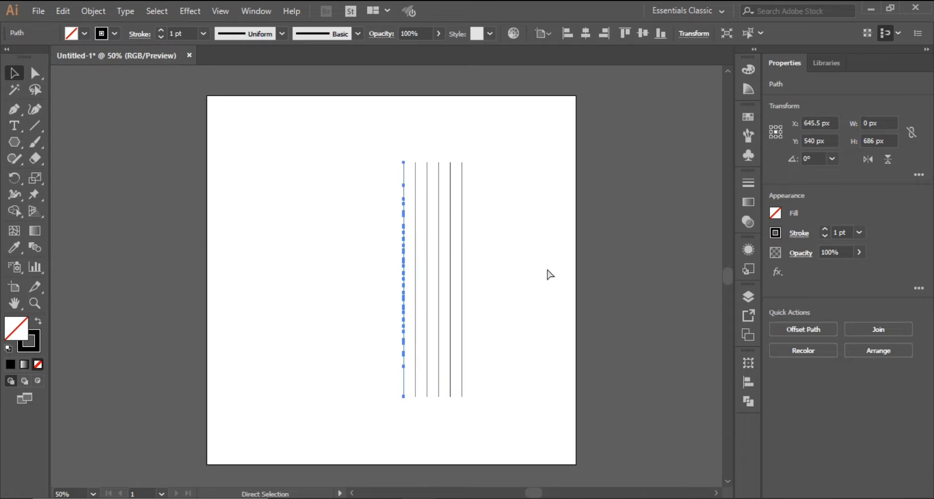
left_click(450, 205)
key("Delete")
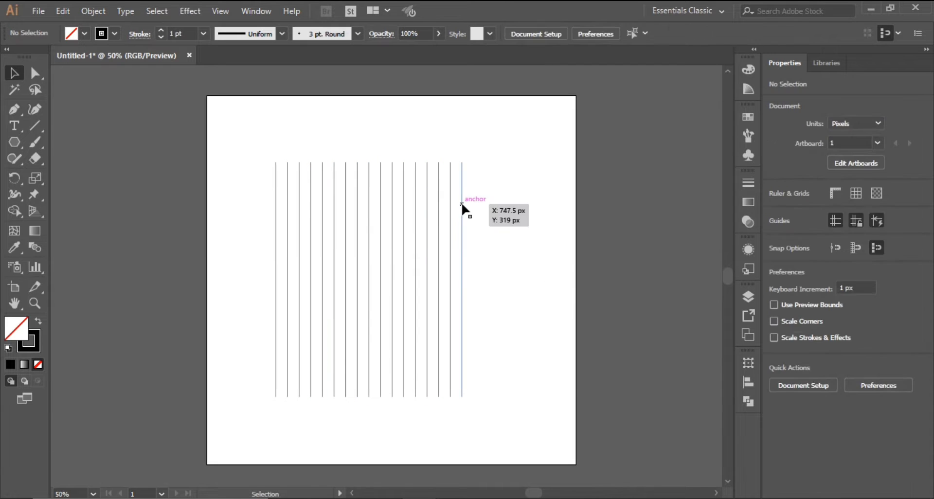
key("ctrl+z")
key("Delete")
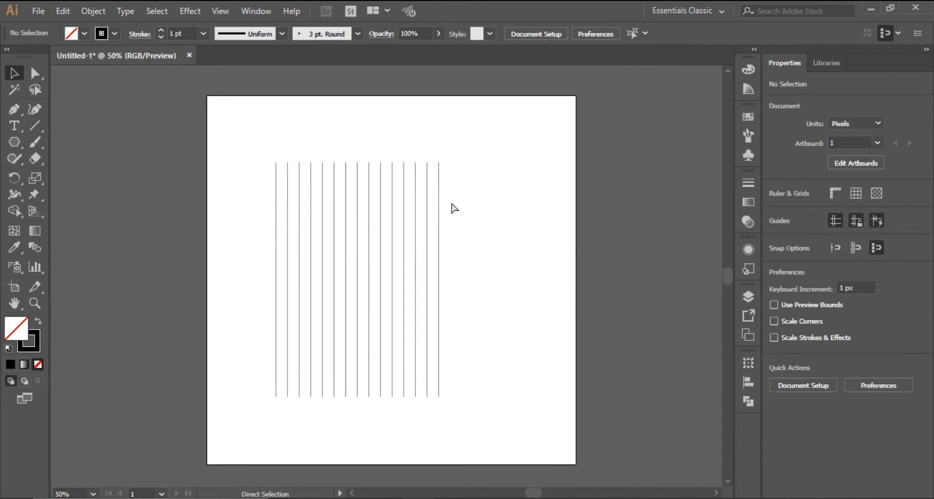
key("ctrl+z")
left_click(498, 224)
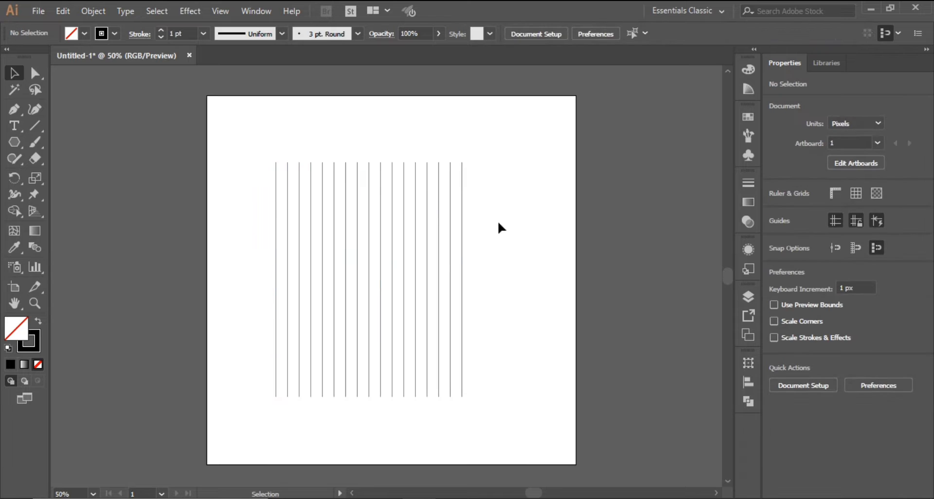
Select all the vertical lines and rotate a copy by 90° to form a square grid
left_click_drag(570, 337, 572, 335)
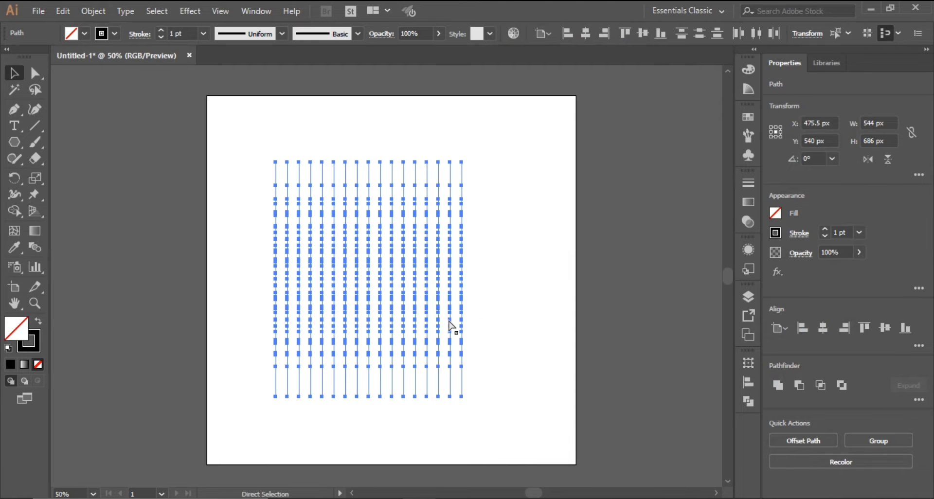
left_click_drag(466, 404, 313, 292)
left_click(319, 165)
Draw a hexagon about 378 px across its corners, turn it so a corner points up, and place it on the grid
left_click(14, 142)
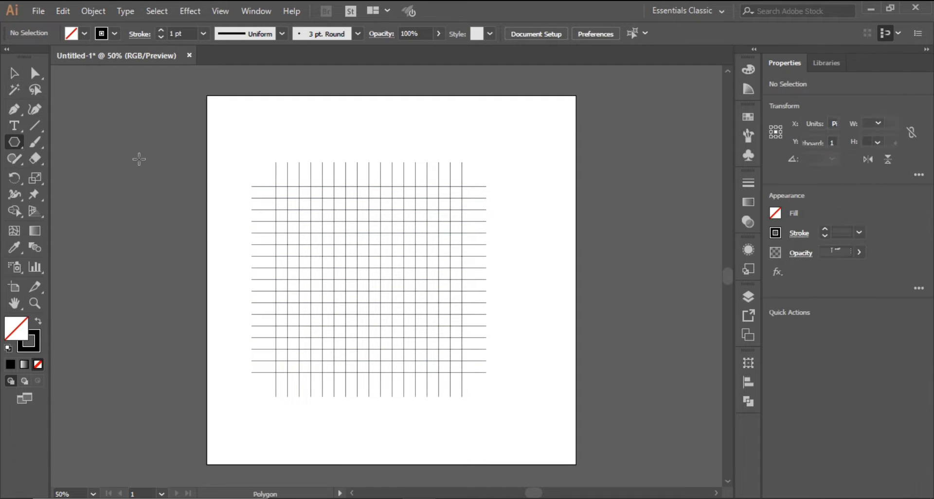
mouse_move(138, 158)
left_mouse_down()
mouse_move(167, 219)
mouse_move(69, 204)
left_mouse_up()
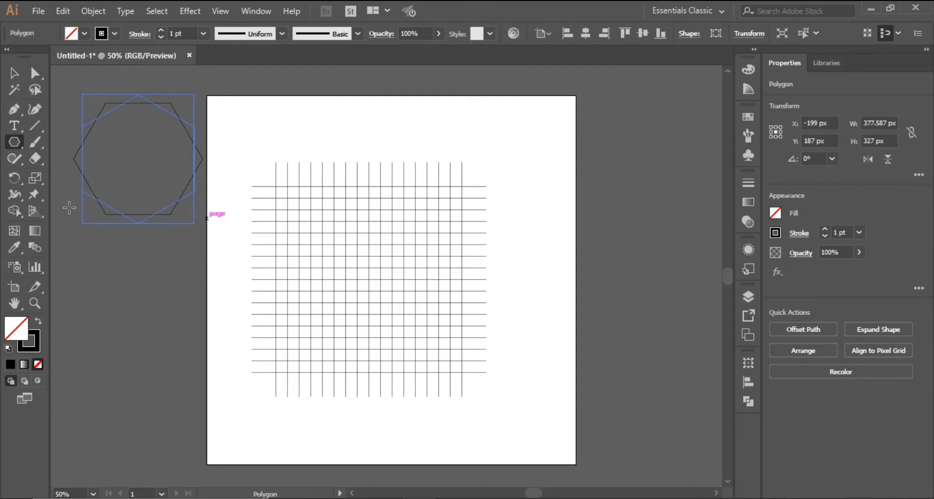
key("v")
left_click_drag(139, 158, 342, 269)
key("ctrl+1")
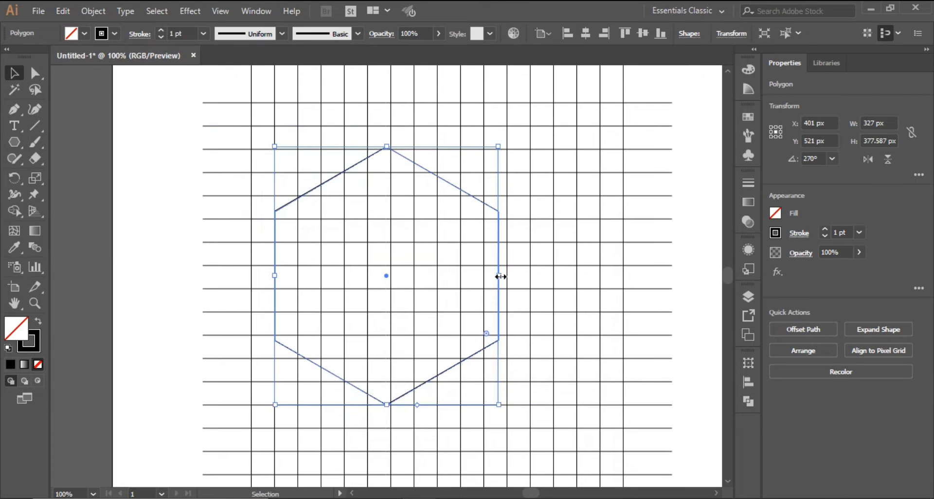
Scale the hexagon proportionally to 442 px wide so its vertical sides lie on grid lines
left_click_drag(500, 276, 554, 291)
left_click(505, 223)
key("ctrl+minus")
key("ctrl+minus")
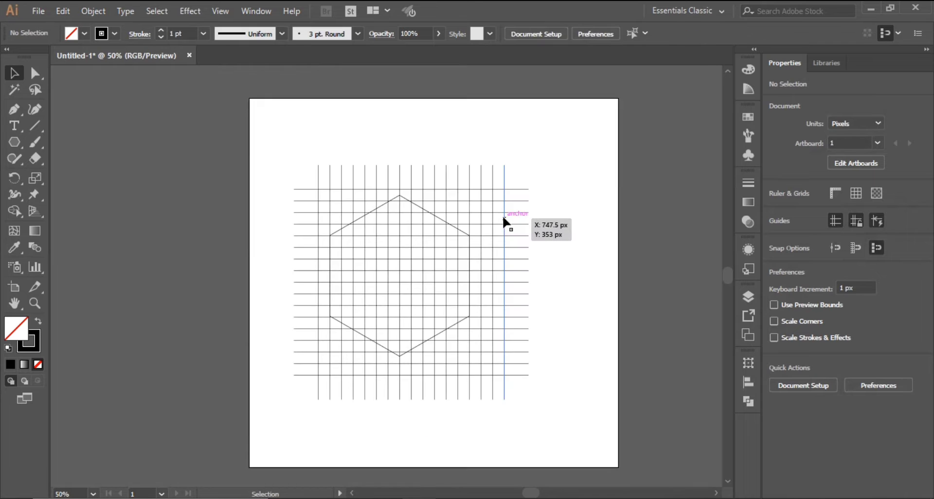
key("ctrl+plus")
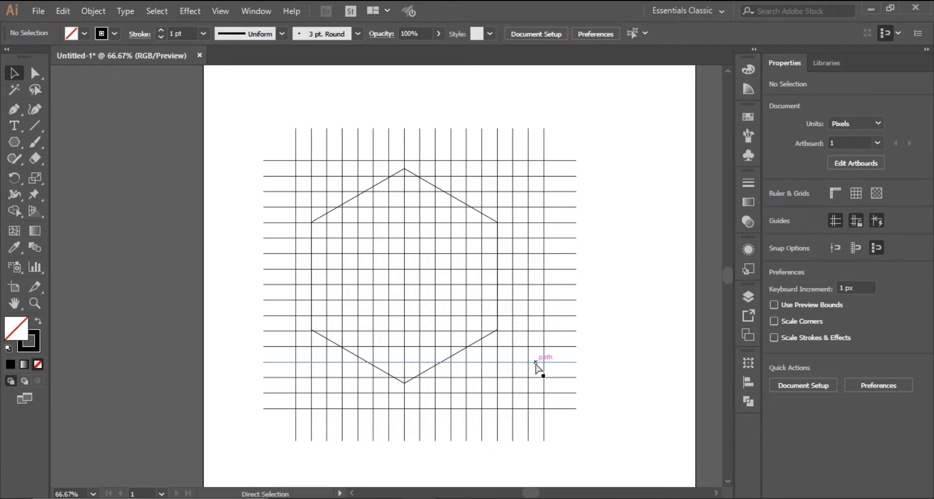
left_click(456, 200)
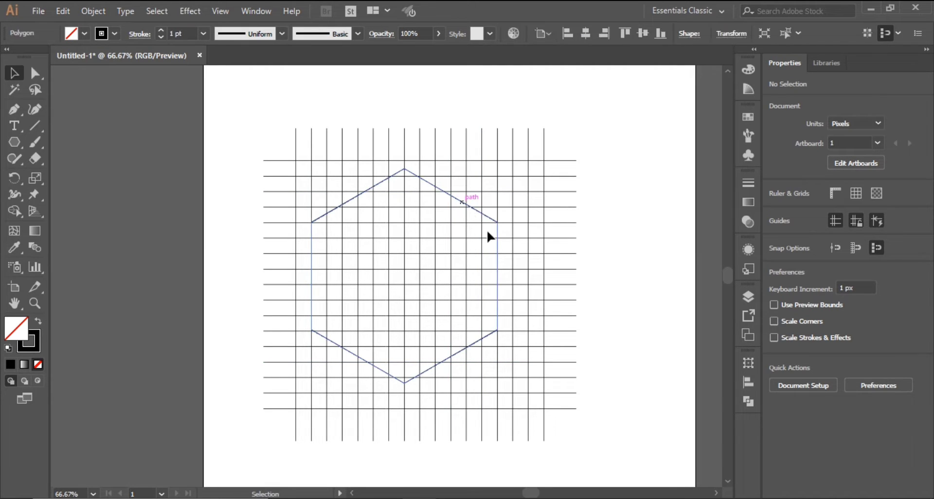
left_click_drag(497, 276, 514, 276)
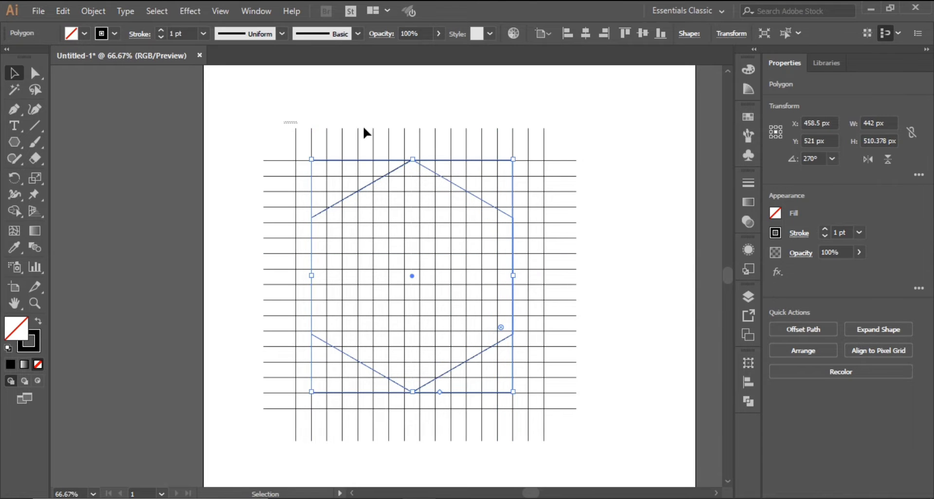
Paste a copy of the vertical lines in front and rotate it by 60°
left_click(605, 146)
key("ctrl+f")
left_click(605, 146)
right_click(466, 326)
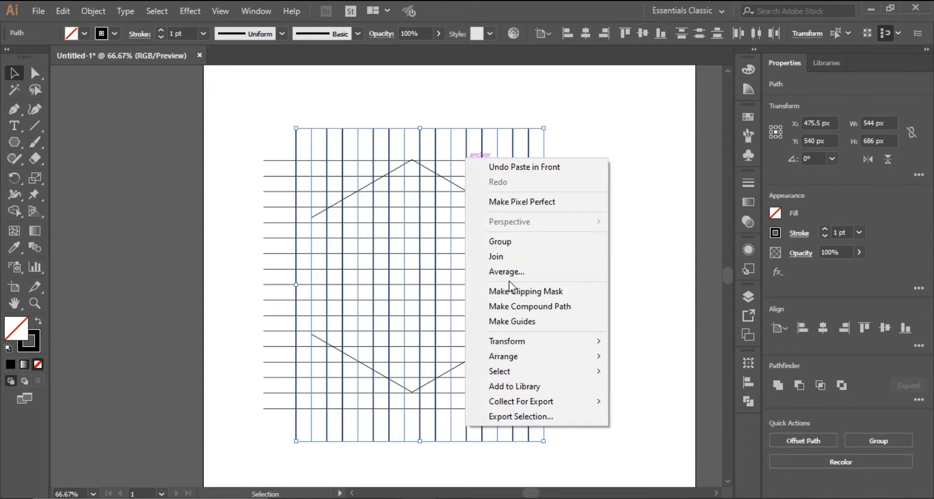
mouse_move(527, 343)
left_click(628, 372)
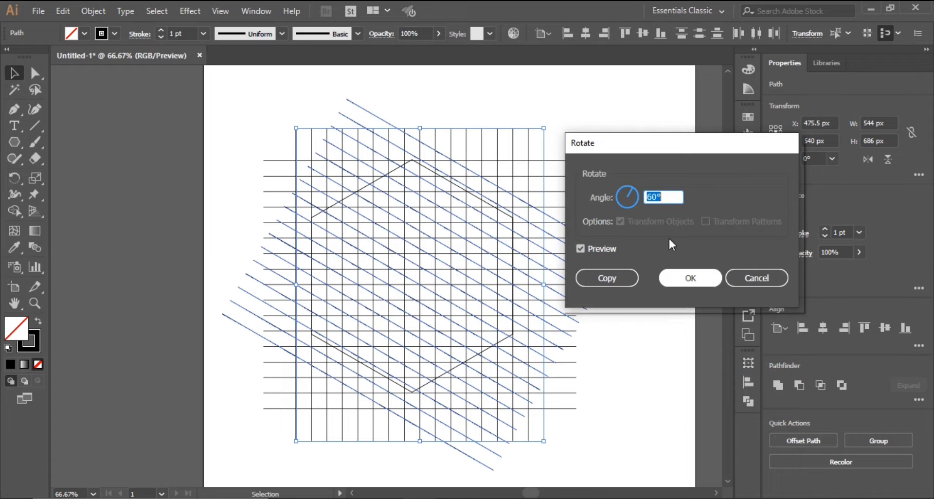
left_click(674, 281)
Move the 60° lines so one of them runs along the hexagon's upper-right edge and they meet the grid intersections
key("ctrl+plus")
key("ctrl+plus")
key("ctrl+plus")
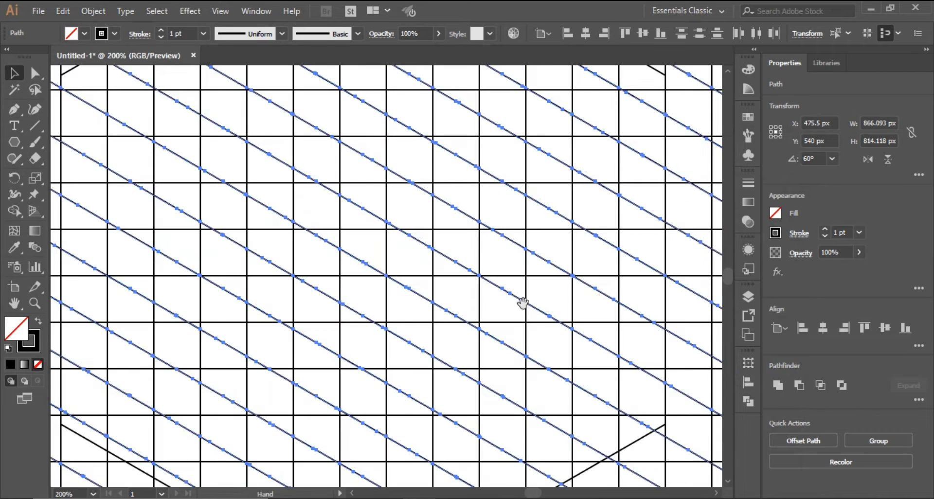
scroll(523, 303, "up", 6)
left_click_drag(531, 253, 525, 261)
Try to reflect a copy of the slanted lines across the vertical axis
right_click(481, 231)
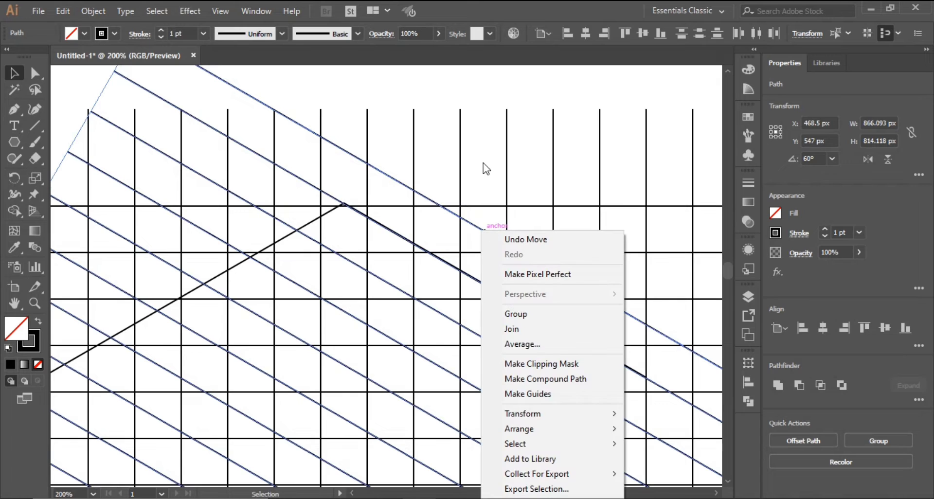
left_click(525, 414)
left_click(658, 286)
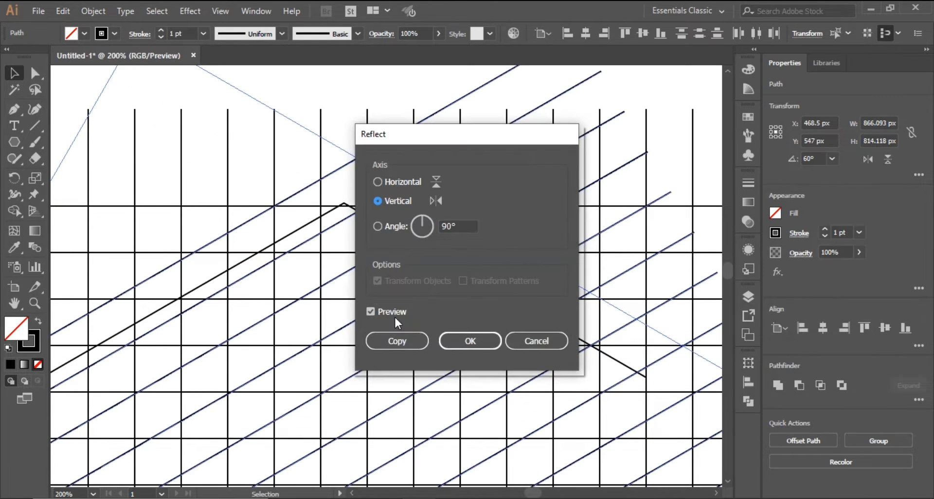
left_click(389, 338)
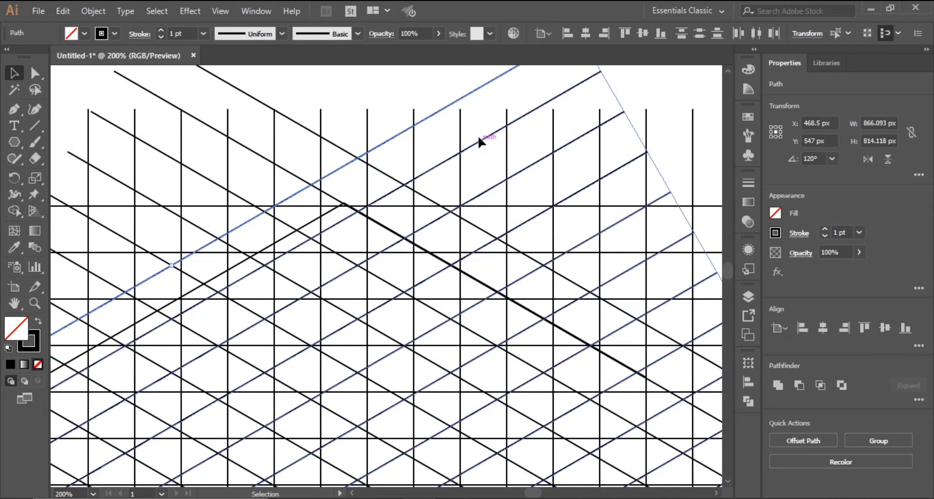
Try deleting the hexagon guide from the line grid
left_click(334, 208)
left_click(327, 212)
left_click(328, 213, "shift")
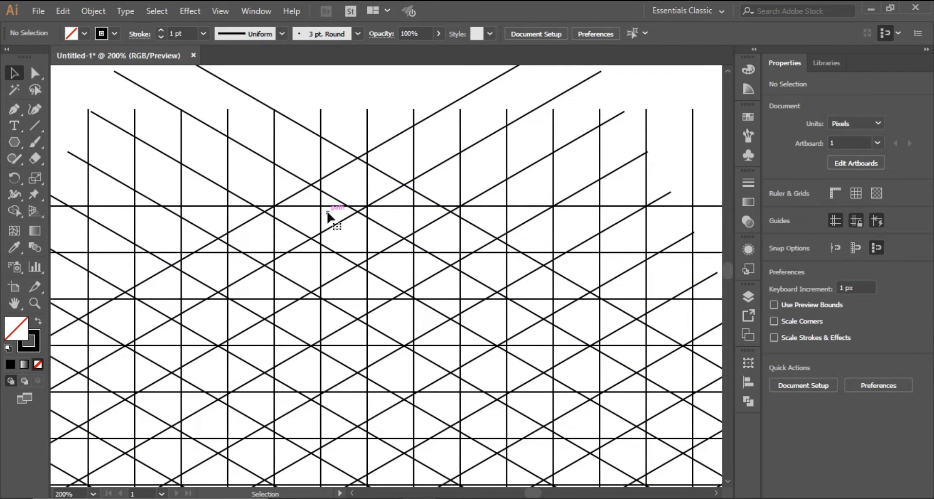
key("ctrl+minus")
key("ctrl+minus")
key("ctrl+minus")
key("ctrl+minus")
left_click(327, 213)
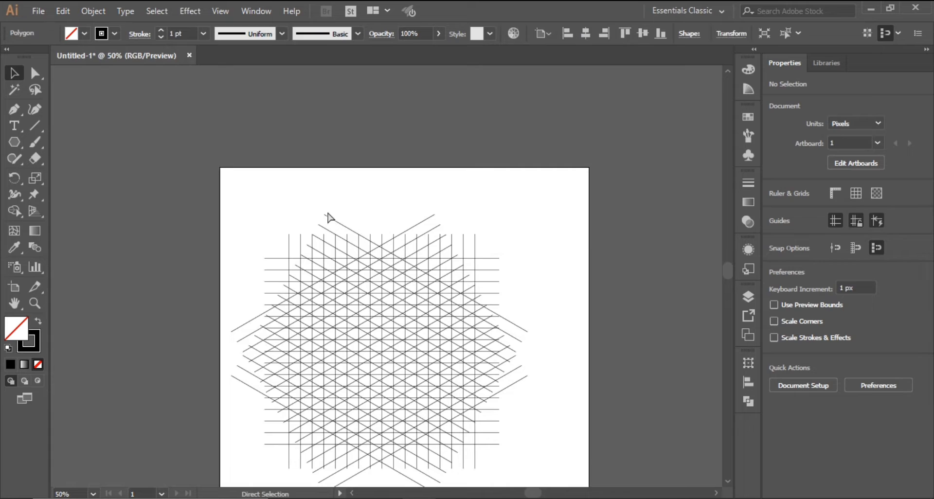
Reflect a copy of the slanted lines across the vertical axis and snap it to the grid intersections
key("ctrl+plus")
key("ctrl+plus")
key("ctrl+plus")
key("ctrl+plus")
scroll(386, 432, "up", 5)
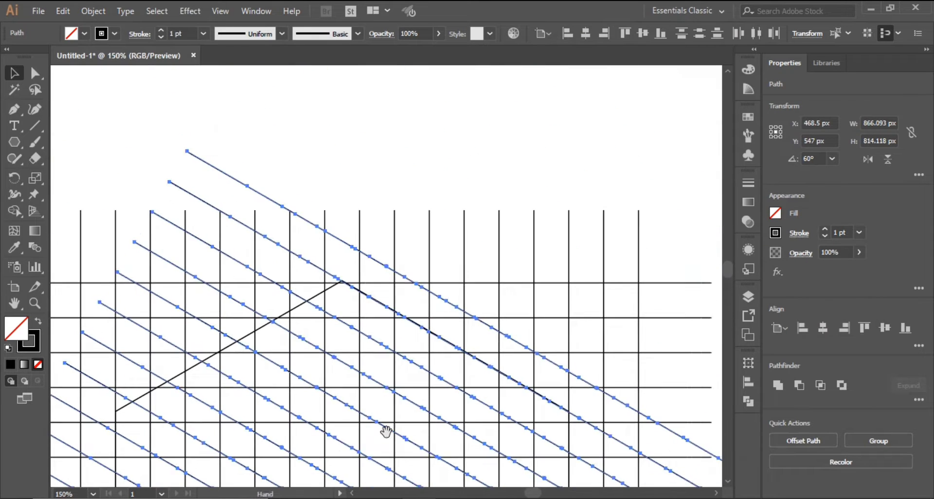
scroll(417, 215, "down", 5)
scroll(417, 215, "up", 10)
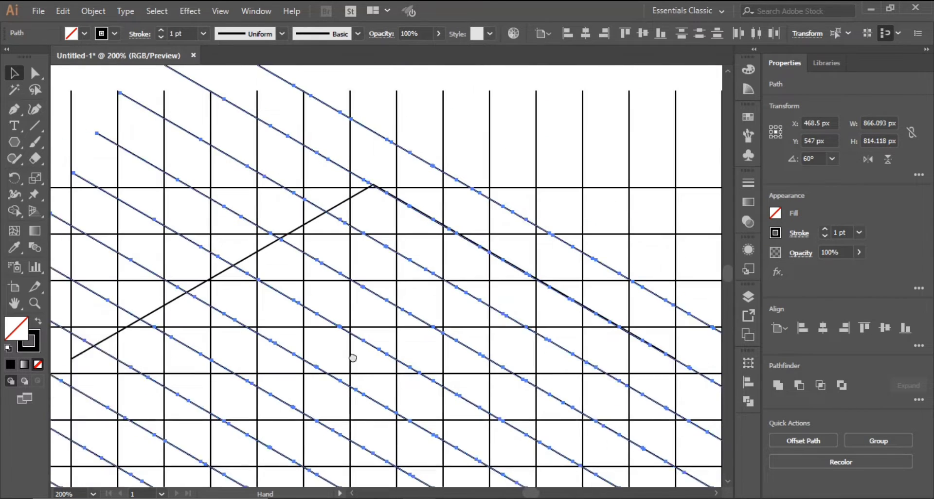
right_click(408, 176)
mouse_move(464, 362)
left_click(571, 408)
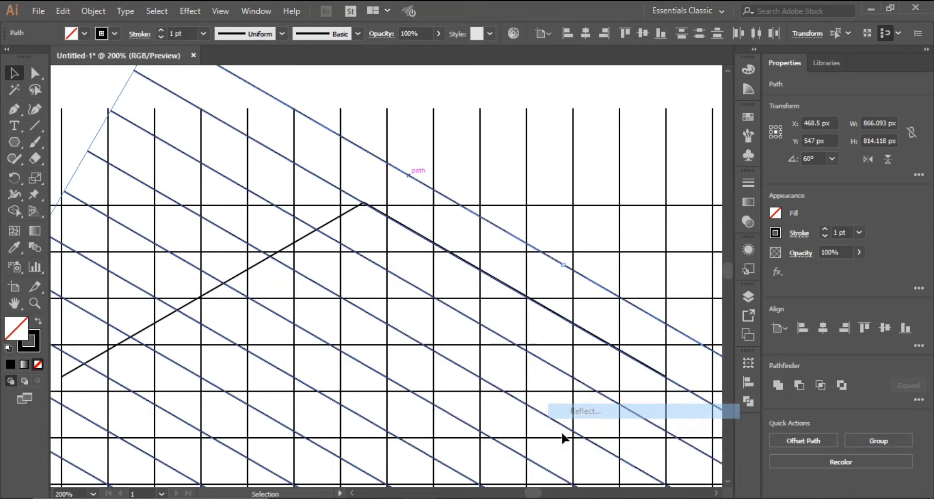
left_click(413, 343)
left_click_drag(366, 159, 387, 167)
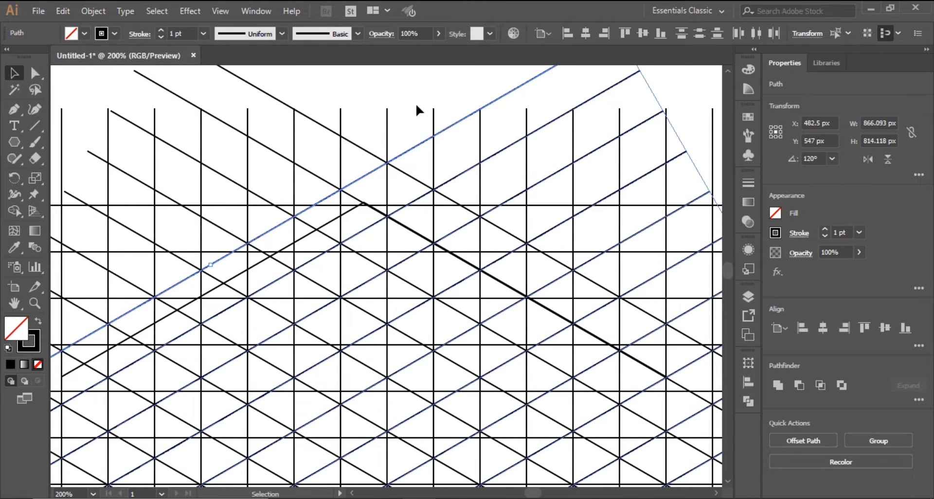
Deselect the reflected lines and delete the hexagon guide
right_click(425, 141)
left_click(413, 122)
left_click(413, 123)
left_click(353, 212)
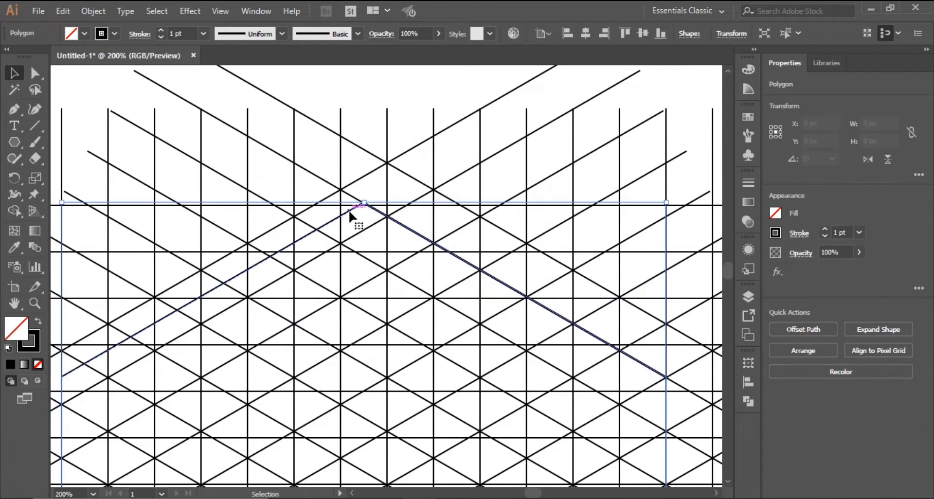
key("Delete")
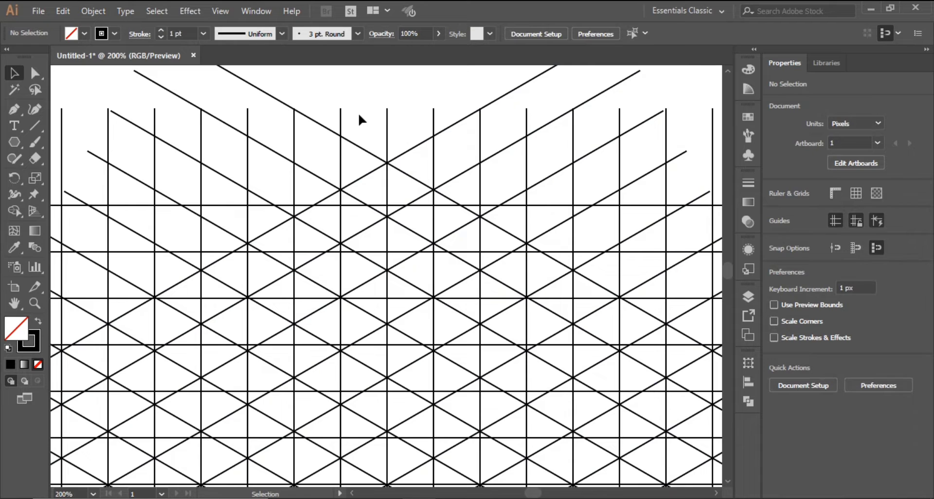
Select all the grid lines and set their stroke to None
key("ctrl+0")
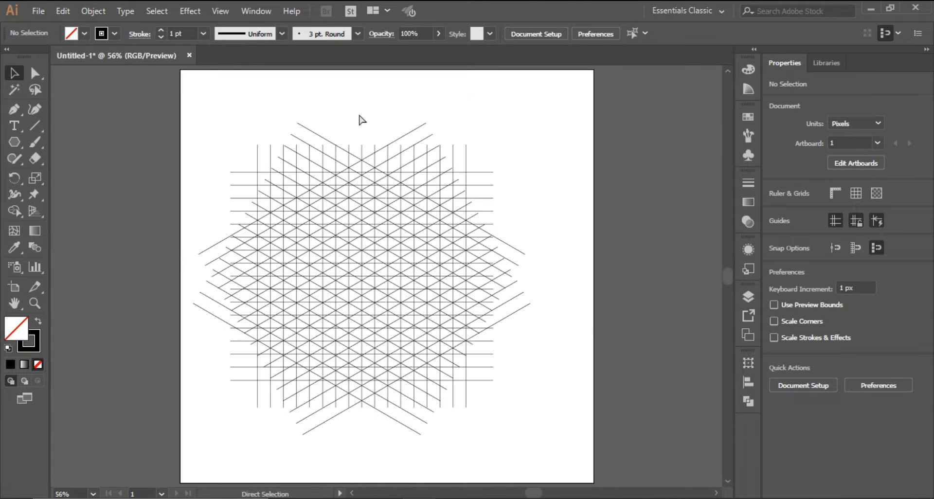
key("ctrl+a")
left_click(114, 34)
left_click(7, 61)
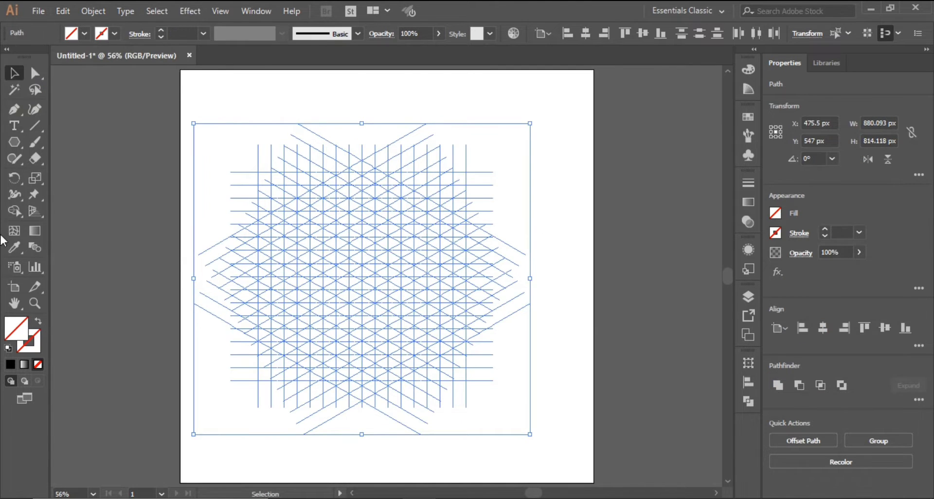
Merge the outer grid cells into a black hexagonal ring with the Shape Builder tool
key("ctrl+1")
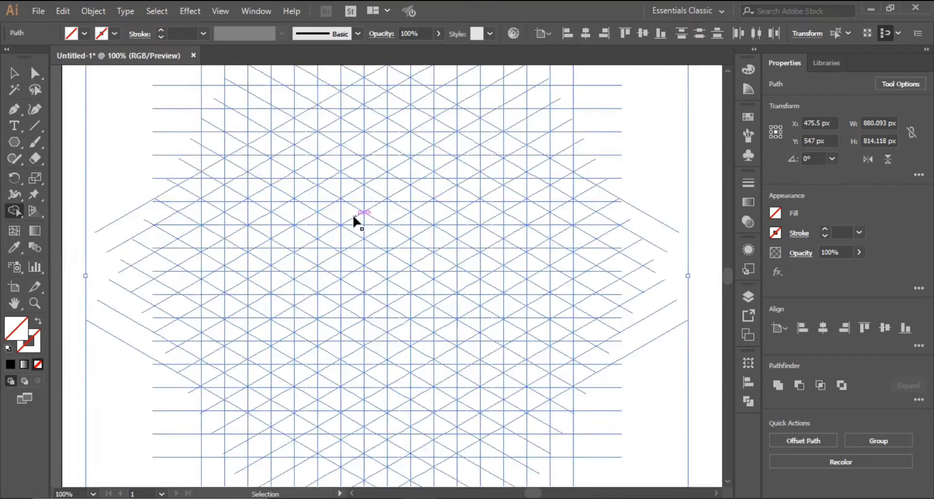
key("ctrl+plus")
key("ctrl+plus")
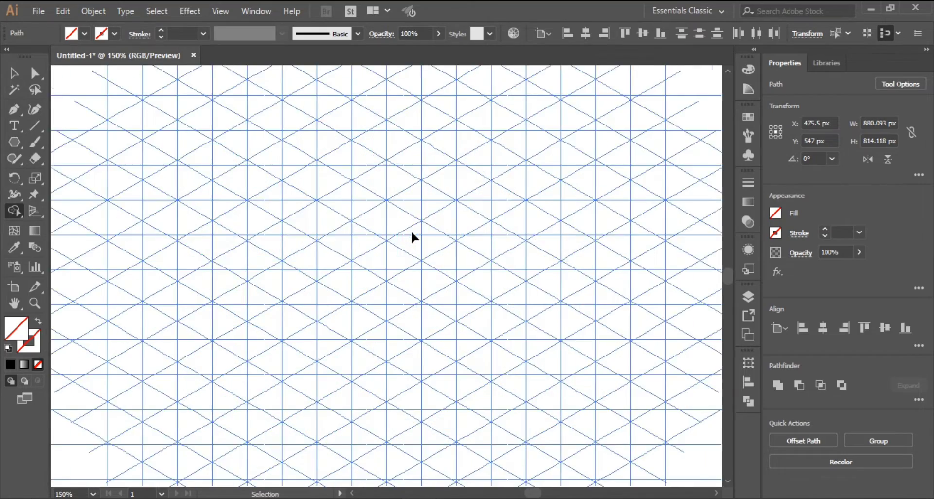
key("ctrl+minus")
key("ctrl+minus")
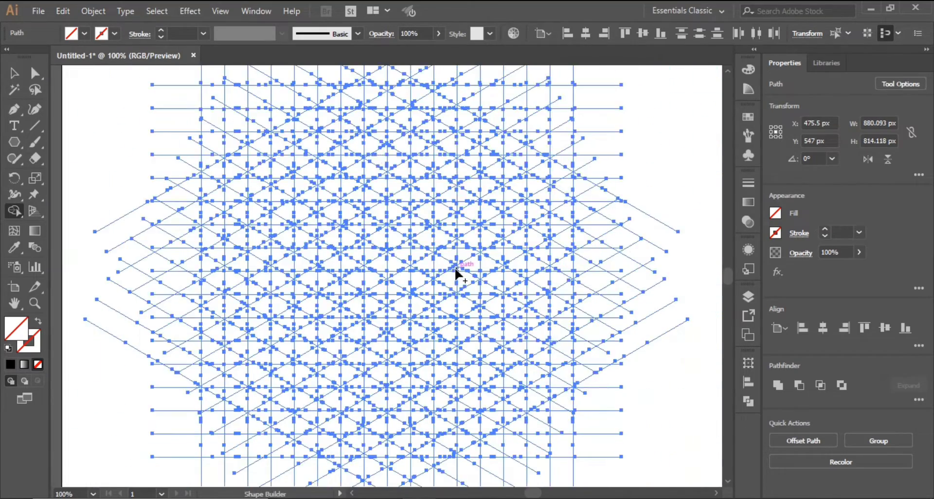
mouse_move(358, 146)
left_mouse_down()
mouse_move(244, 214)
mouse_move(382, 150)
mouse_move(458, 201)
left_mouse_up()
left_click_drag(490, 238, 495, 291)
mouse_move(238, 252)
left_mouse_down()
mouse_move(240, 350)
mouse_move(309, 402)
left_mouse_up()
left_click_drag(497, 294, 494, 365)
left_click_drag(383, 432, 341, 422)
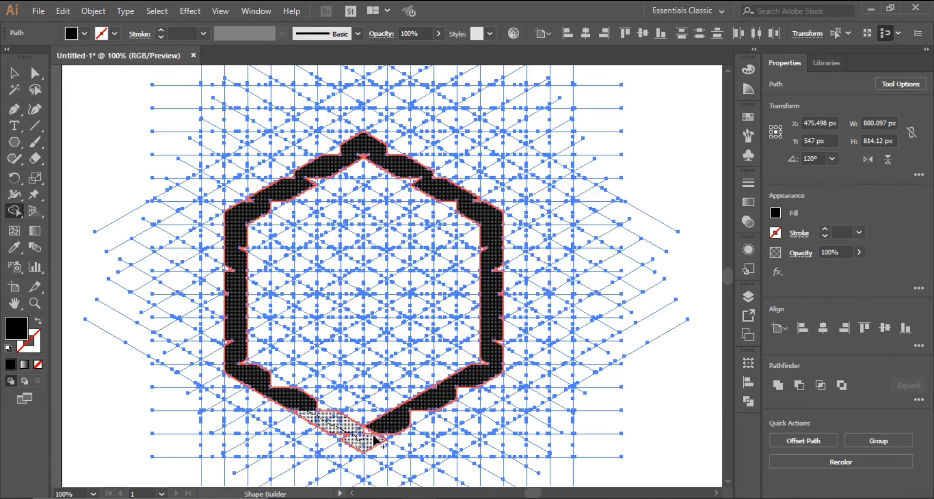
Build the black vertical and slanted bands inside the hexagonal ring with the Shape Builder tool
key("ctrl+=")
mouse_move(231, 389)
left_mouse_down()
mouse_move(313, 187)
mouse_move(299, 428)
left_mouse_up()
mouse_move(406, 428)
left_mouse_down()
mouse_move(414, 204)
mouse_move(411, 221)
left_mouse_up()
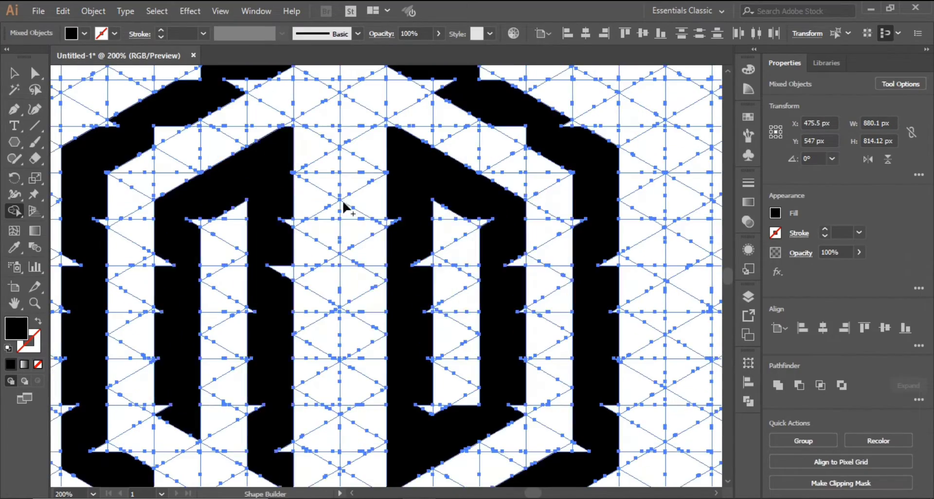
Merge the leftover white slivers along the ring and inner bands into the black shapes with the Shape Builder tool
key("ctrl+=")
key("ctrl+=")
key("ctrl+=")
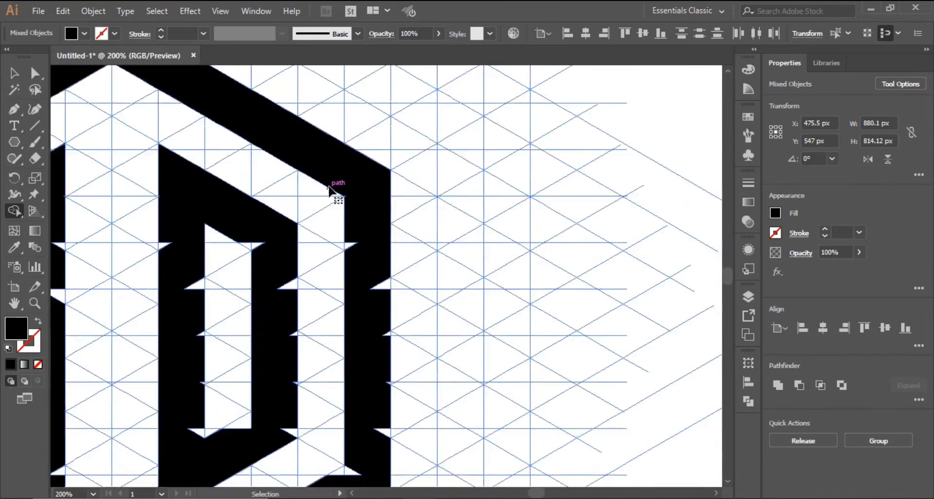
scroll(504, 266, "down", 5)
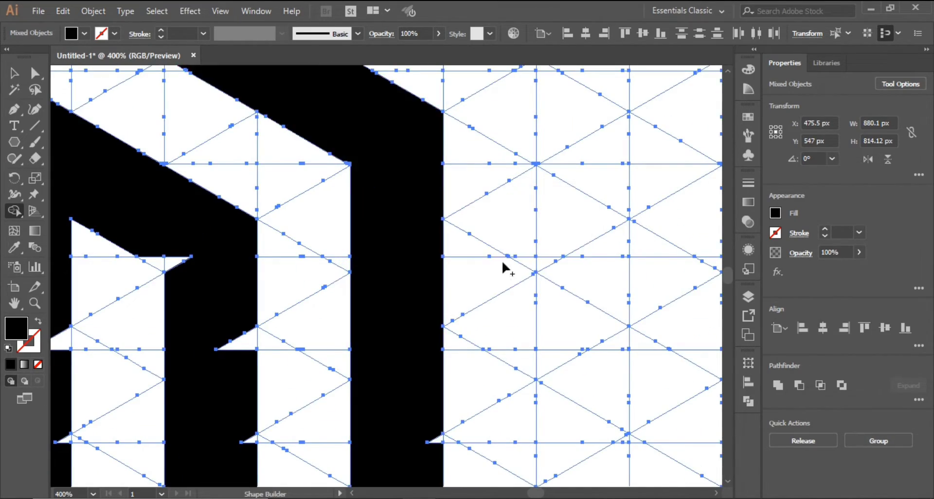
left_click_drag(470, 100, 466, 313)
mouse_move(585, 374)
left_mouse_down()
mouse_move(423, 371)
mouse_move(459, 273)
mouse_move(590, 444)
mouse_move(326, 275)
mouse_move(280, 263)
left_mouse_up()
scroll(279, 263, "up", 5)
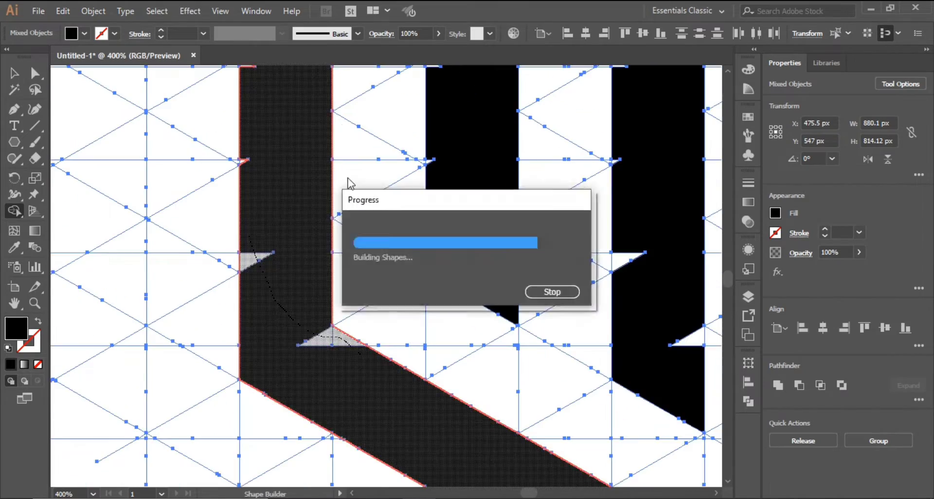
mouse_move(350, 182)
left_mouse_down()
mouse_move(265, 243)
mouse_move(252, 125)
mouse_move(377, 271)
mouse_move(413, 261)
mouse_move(427, 225)
mouse_move(422, 257)
mouse_move(292, 354)
mouse_move(270, 240)
mouse_move(333, 319)
mouse_move(535, 168)
left_mouse_up()
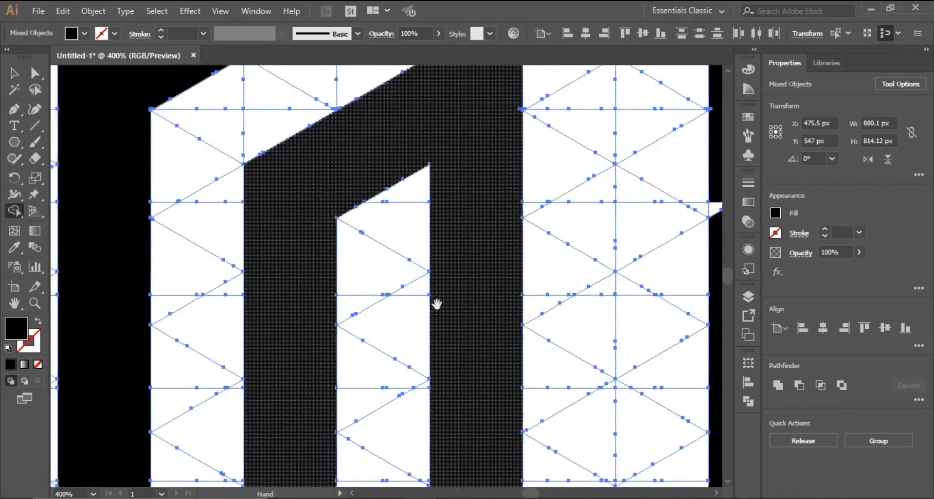
left_click_drag(426, 353, 560, 340)
scroll(598, 265, "up", 3)
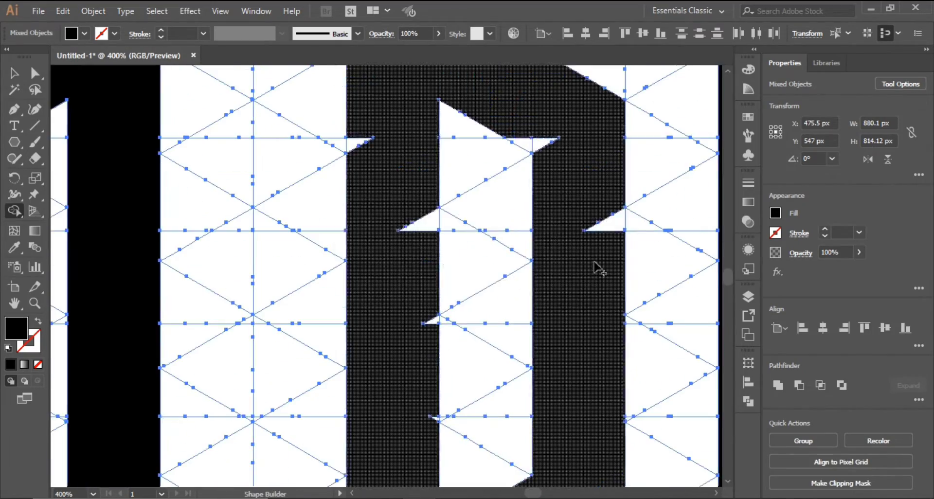
scroll(437, 350, "down", 10)
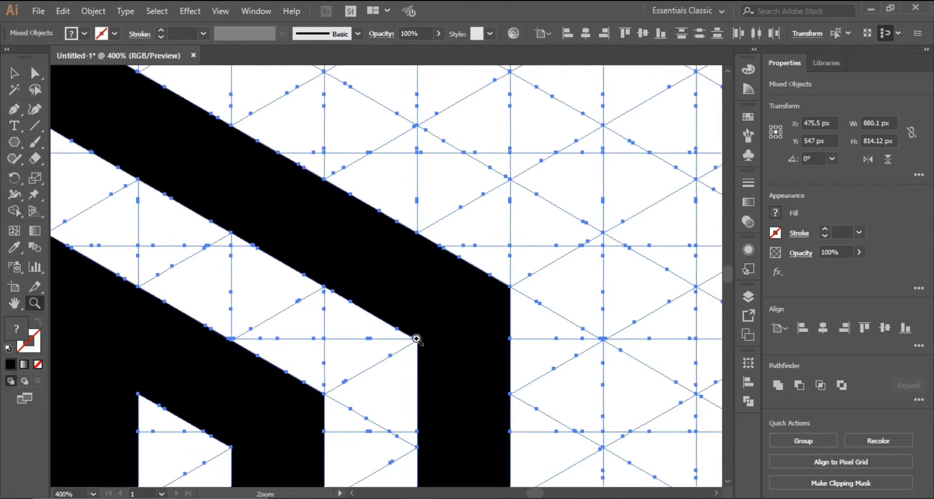
Move the black logo shapes off the grid to beside the artboard and delete the leftover grid lines
key("v")
key("ctrl+shift+a")
key("ctrl+0")
left_click(413, 259)
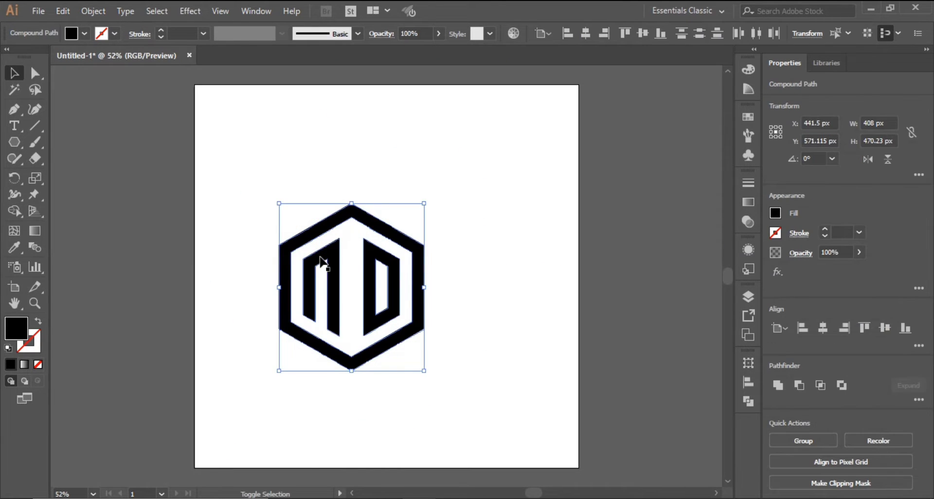
left_click_drag(345, 258, 632, 261)
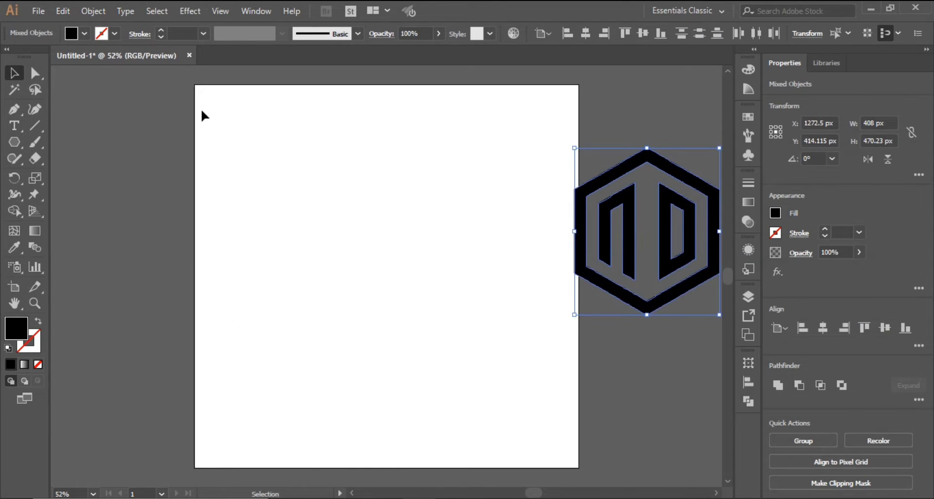
left_click_drag(201, 110, 531, 427)
key("Delete")
Group the logo shapes and centre them horizontally and vertically on the artboard
left_click(675, 252)
right_click(675, 252)
left_click(706, 329)
left_click(590, 34)
left_click(643, 33)
left_click(538, 163)
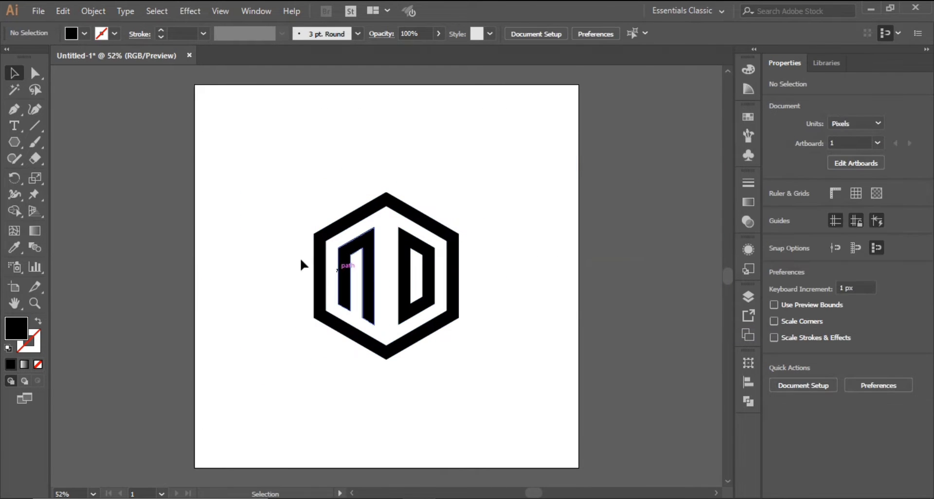
Draw a vertical line about 275 px long between the two letter shapes with a 7 pt black stroke
left_click(34, 126)
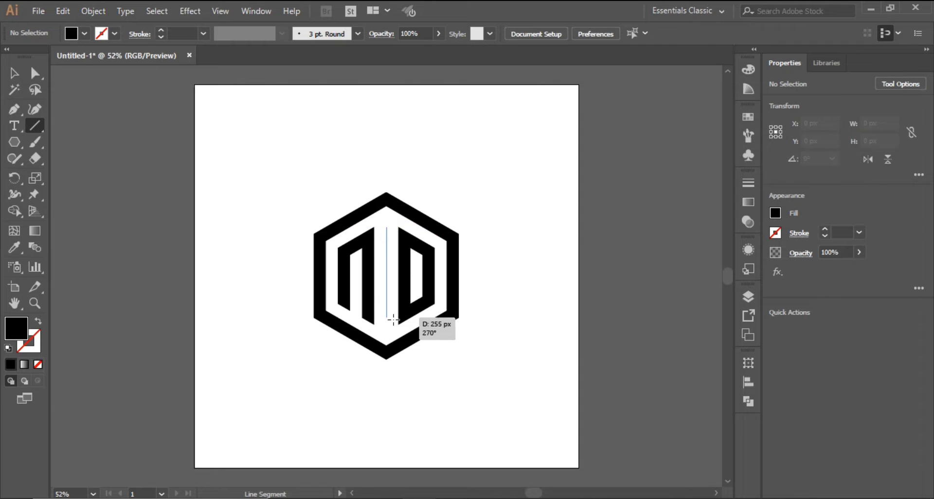
left_click_drag(392, 320, 393, 325)
left_click(114, 34)
left_click(49, 62)
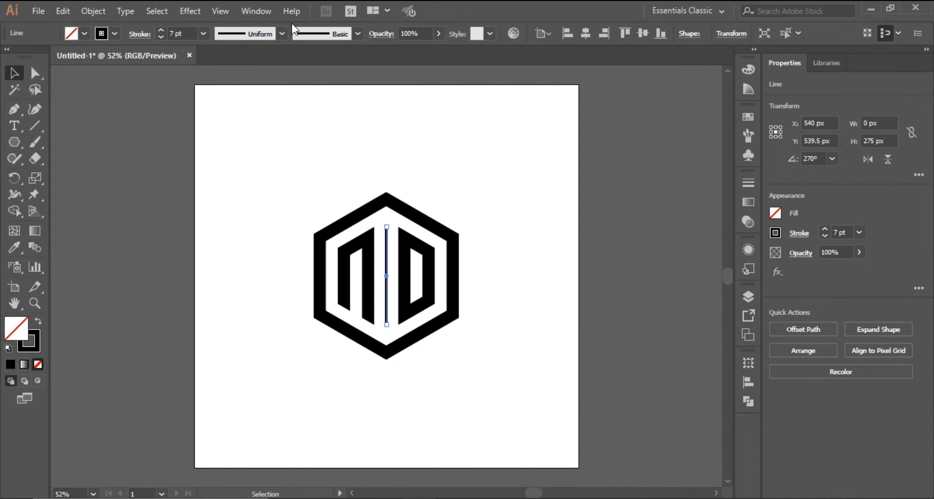
Centre the 7 pt line vertically on the artboard
left_click(465, 314)
left_click(386, 266)
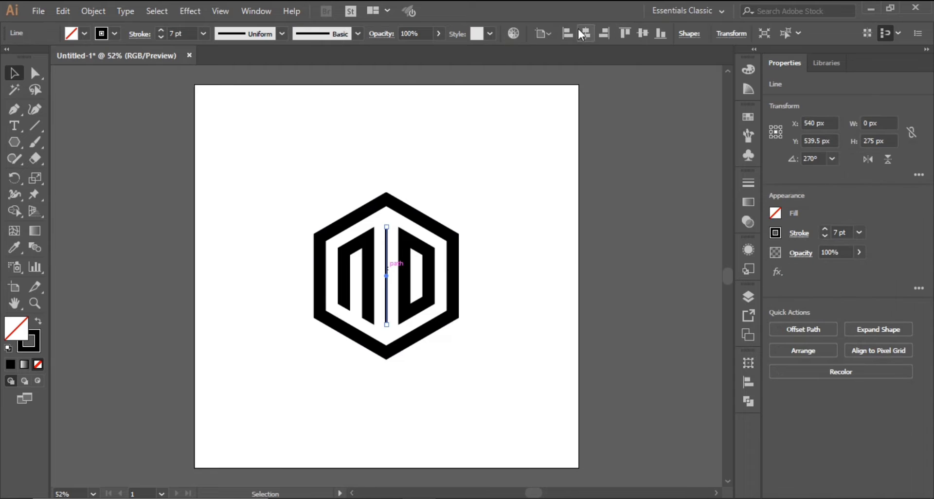
left_click(647, 31)
left_click(503, 208)
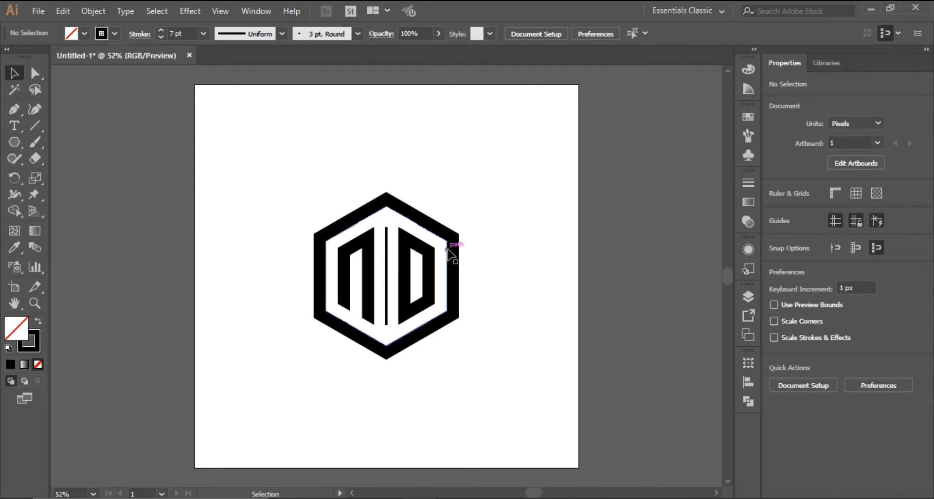
Lengthen the centre line equally at both ends to about 323 px
key("ctrl+equal")
key("ctrl+equal")
key("ctrl+equal")
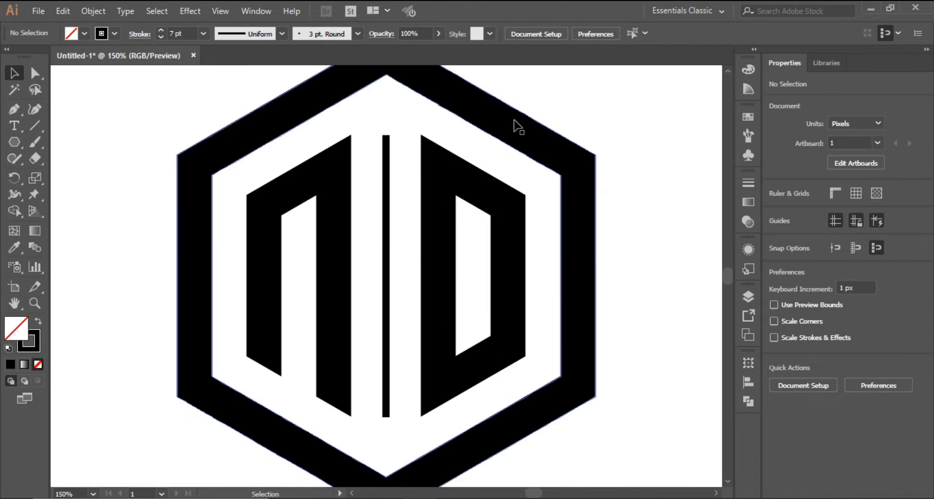
left_click(387, 175)
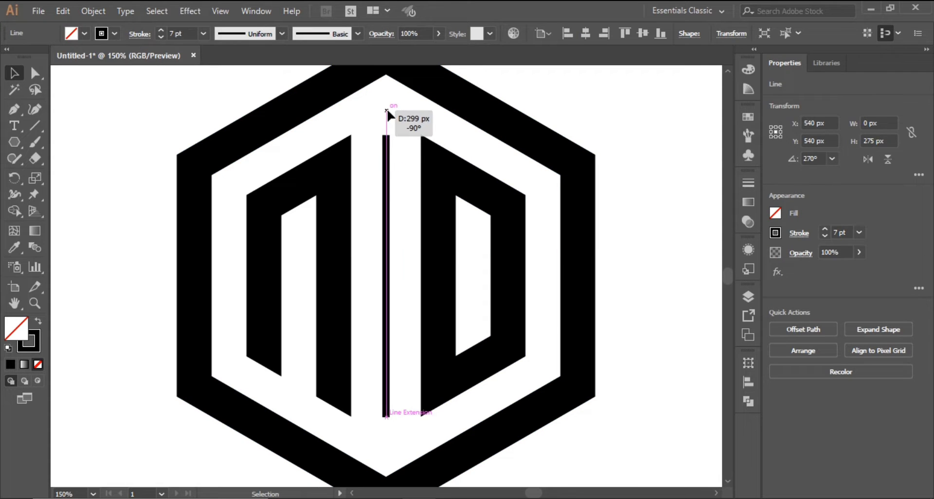
left_click_drag(387, 116, 387, 112)
Expand the centre line's stroke into a filled shape and deselect it
left_click(94, 11)
left_click(167, 143)
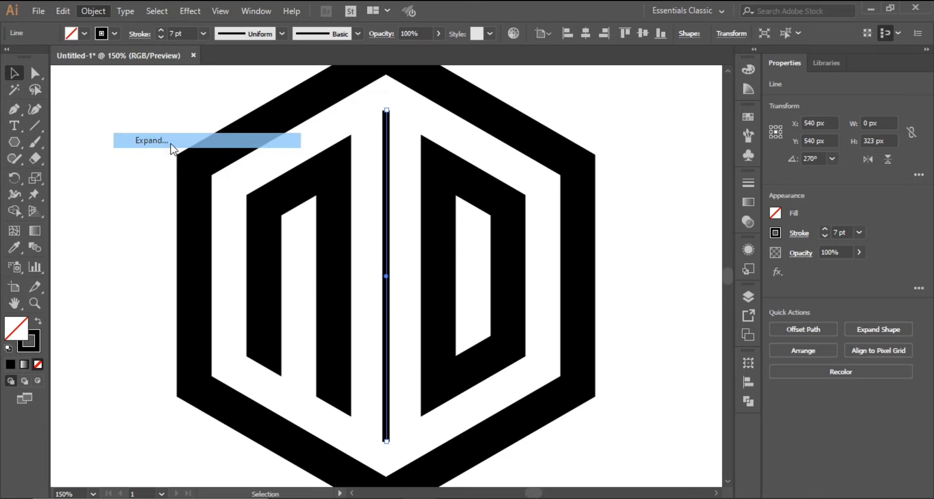
key("Return")
left_click(119, 285)
Draw a vertical line about 160 px long beside the lower part of the centre bar with a 1 pt black stroke
key("p")
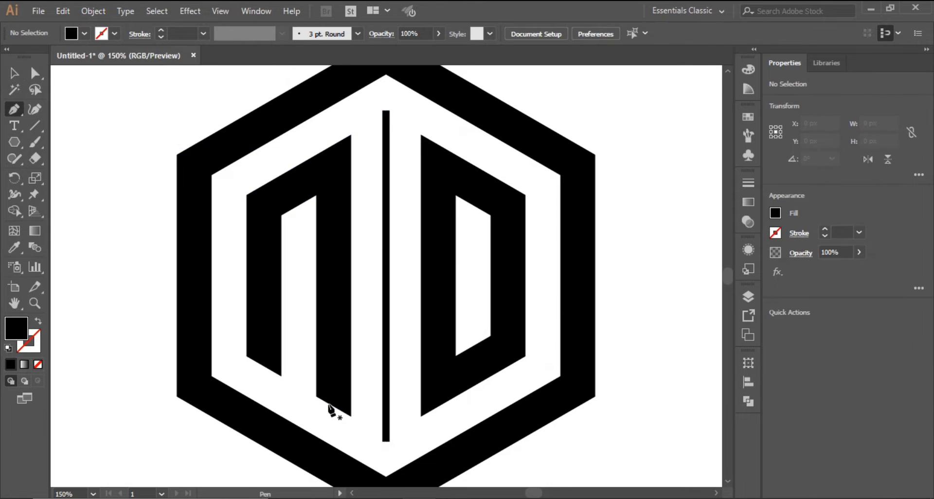
key("ctrl+equal")
key("ctrl+equal")
left_click_drag(323, 400, 291, 246)
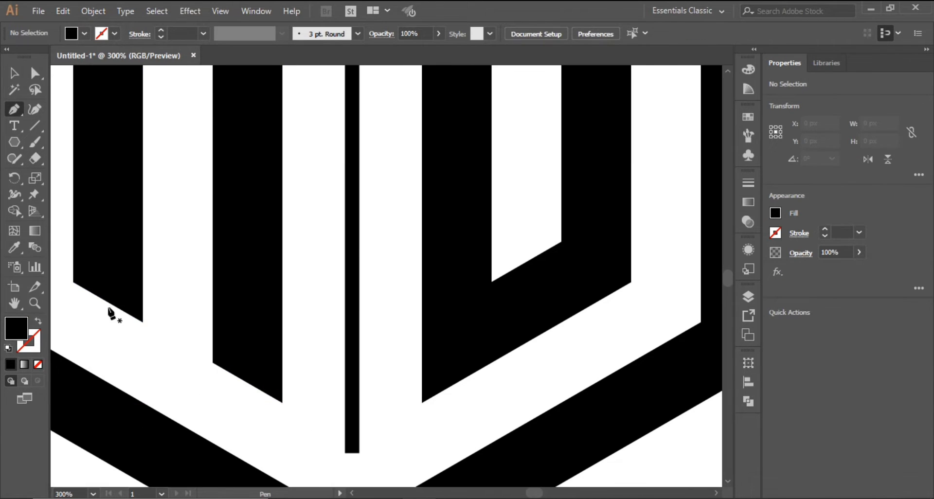
left_click_drag(309, 113, 309, 439)
left_click(115, 33)
left_click(40, 67)
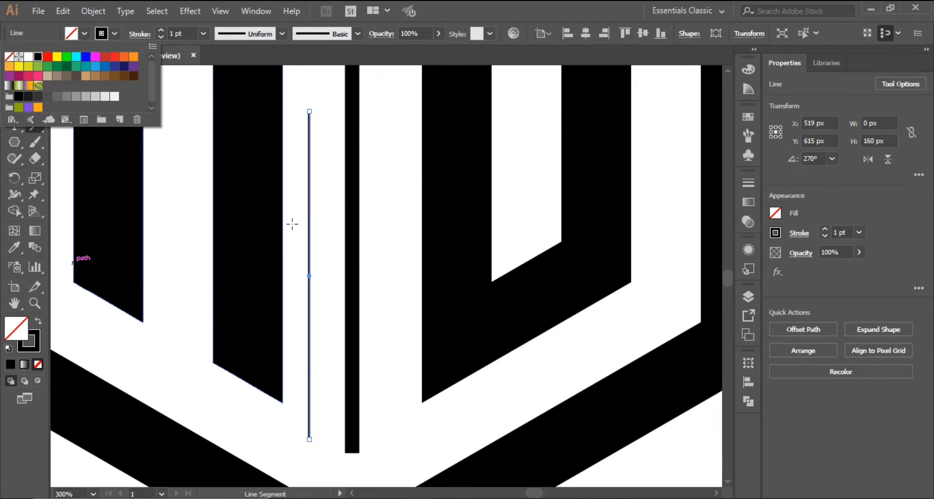
left_click(170, 158)
Rotate the thin line by 60°
right_click(290, 191)
mouse_move(384, 384)
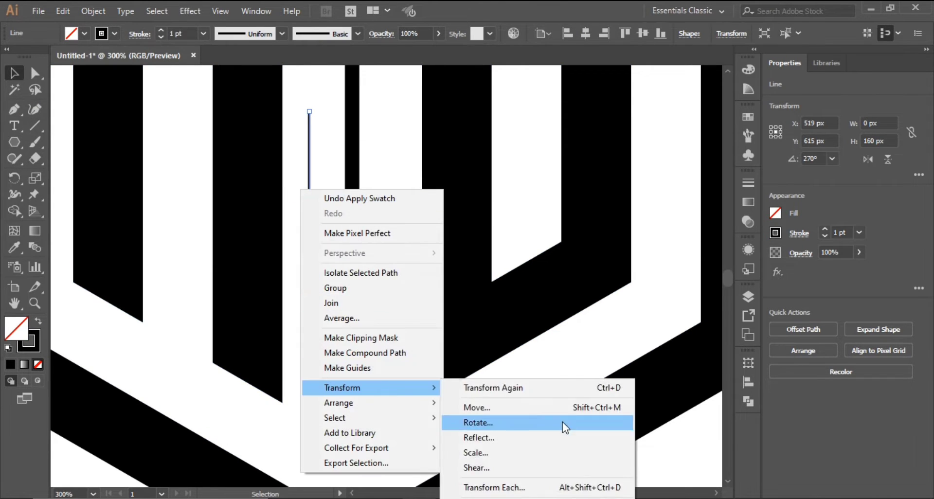
left_click(550, 425)
left_click(691, 279)
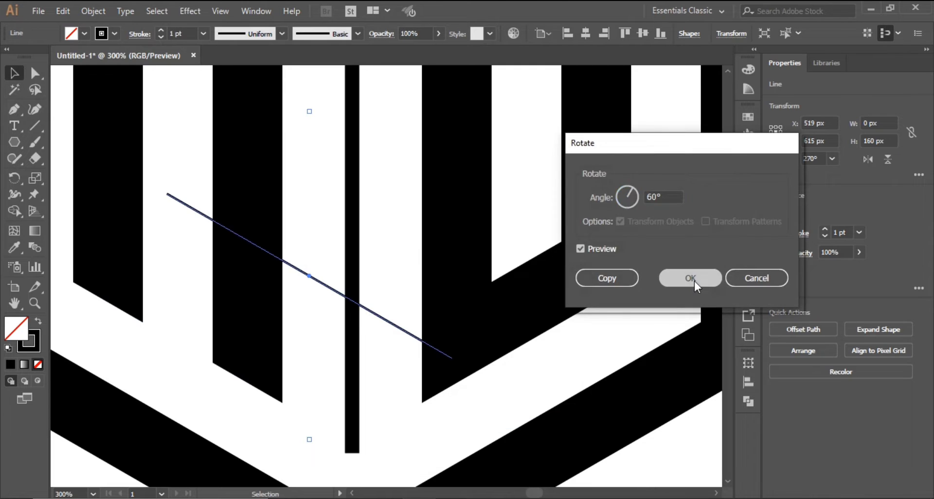
Create a copy of the slanted line reflected across the vertical axis and group both lines
right_click(312, 279)
mouse_move(379, 413)
left_click(570, 355)
left_click(401, 336)
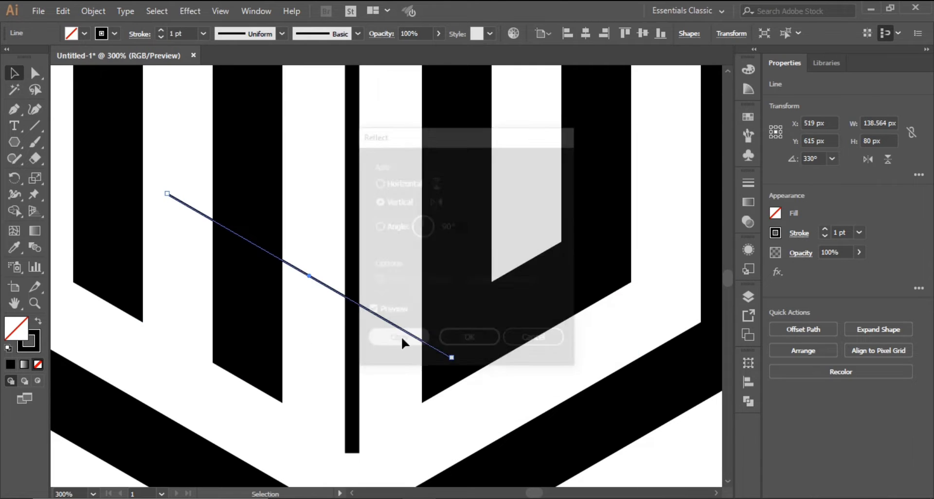
left_click(321, 283, "shift")
right_click(321, 287)
left_click(398, 98)
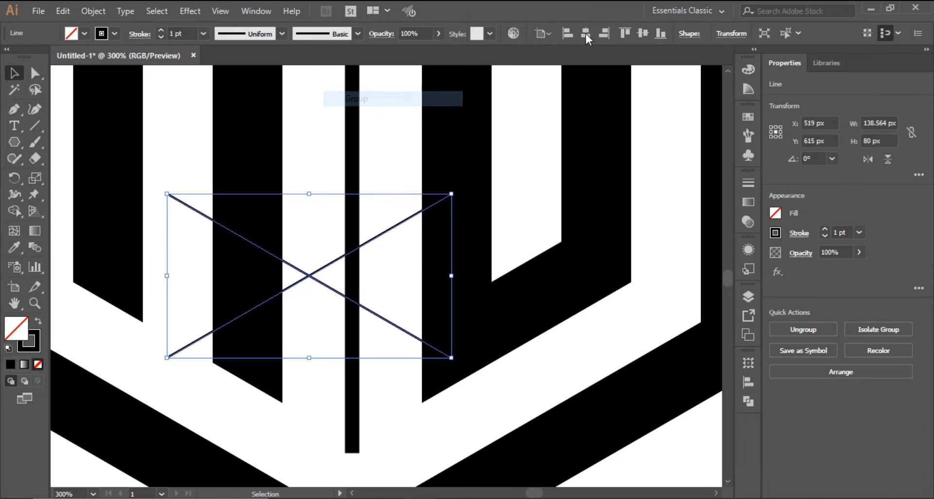
Centre the crossed lines over the bar's lower end and trim off the overhanging end with the Shape Builder tool
left_click_drag(517, 215, 577, 118)
left_click_drag(387, 177, 386, 339)
left_click(374, 346, "shift")
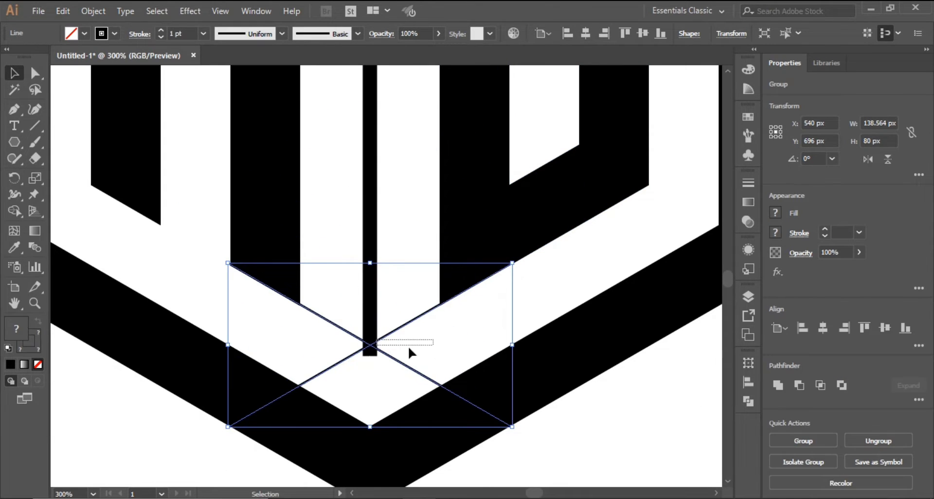
left_click(15, 212)
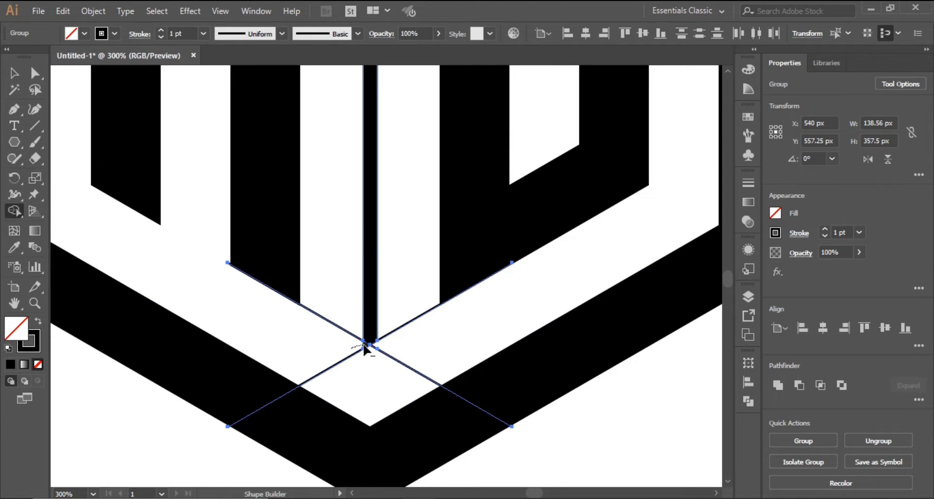
key("v")
left_click(419, 376)
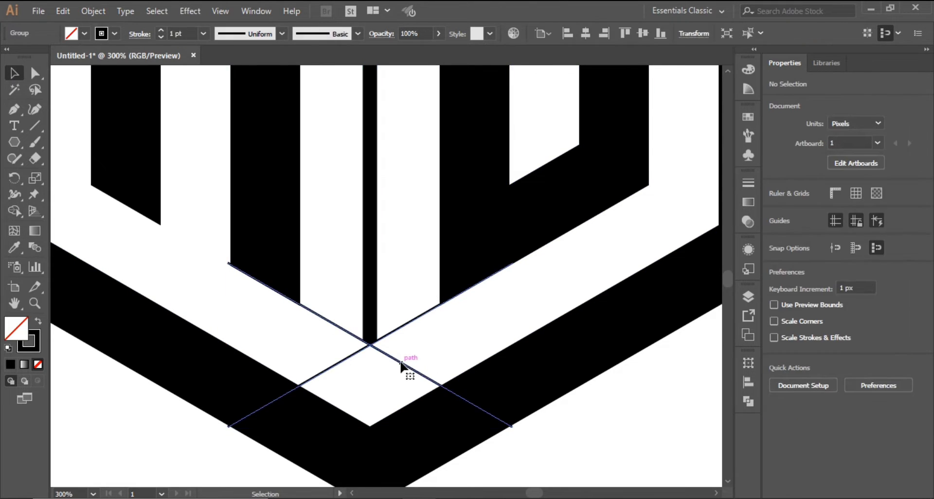
Move the crossed lines up to the centre bar's upper end, in line with the letters' slanted tops
left_click_drag(409, 361, 407, 146)
scroll(406, 267, "up", 5)
left_click_drag(403, 397, 400, 205)
scroll(408, 246, "up", 5)
left_click(432, 265)
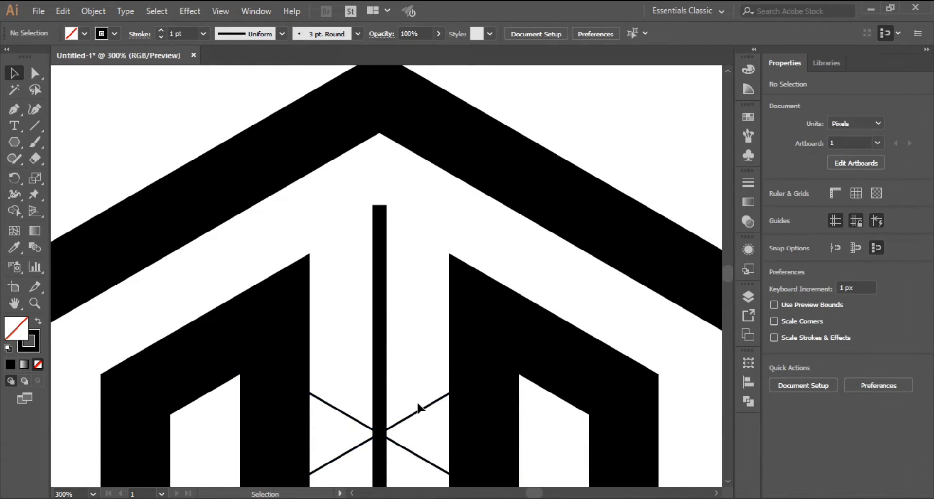
left_click_drag(423, 413, 424, 188)
Trim the centre bar's upper end to a point and remove the excess guide line segments with the Shape Builder tool
left_click_drag(334, 207, 403, 248)
left_click(21, 209)
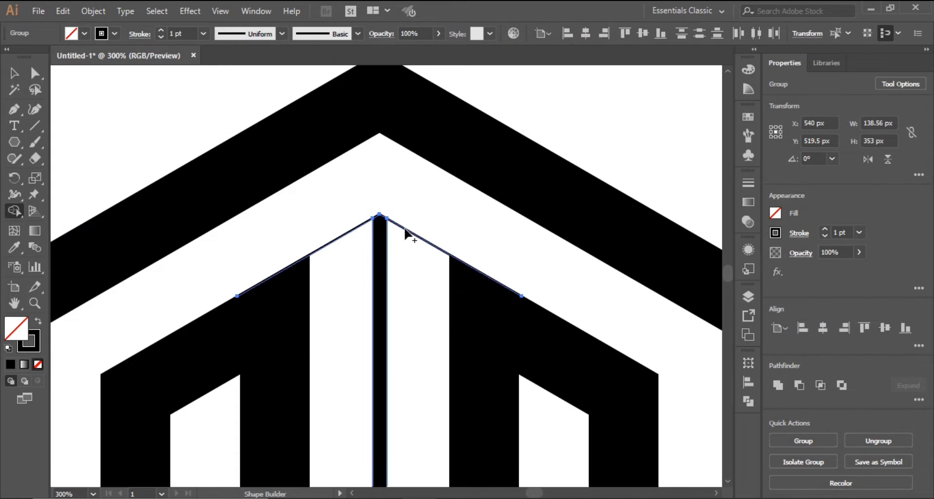
key("ctrl+equal")
key("ctrl+equal")
key("ctrl+equal")
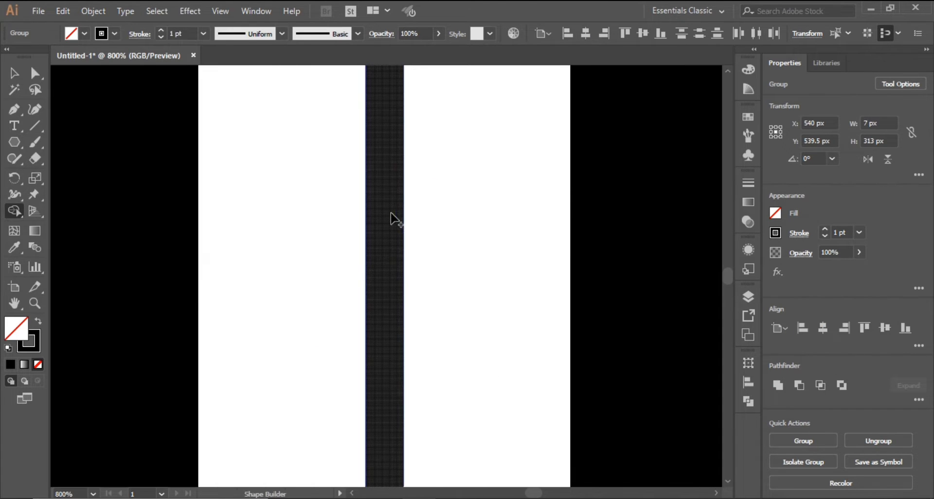
left_click_drag(356, 175, 365, 217)
Clear the leftover 1 pt line pieces from the centre bar's pointed upper end
key("v")
left_click(379, 125)
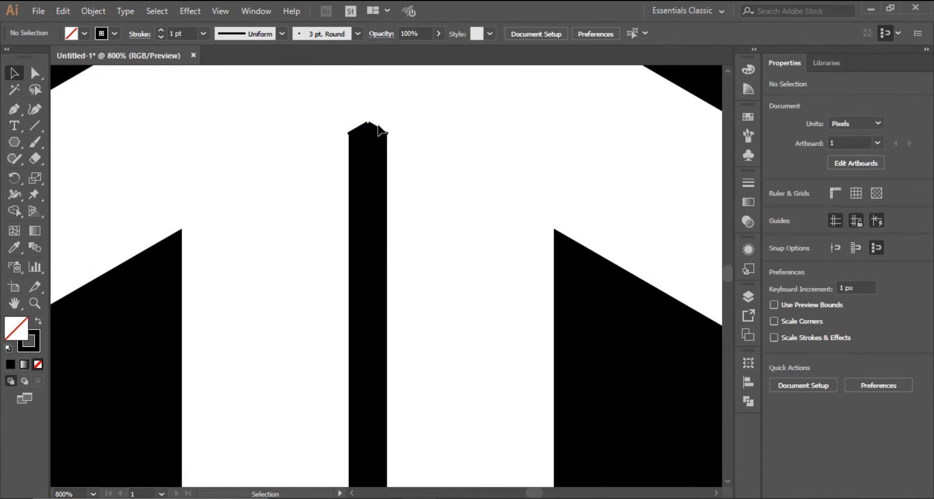
left_click_drag(328, 110, 421, 168)
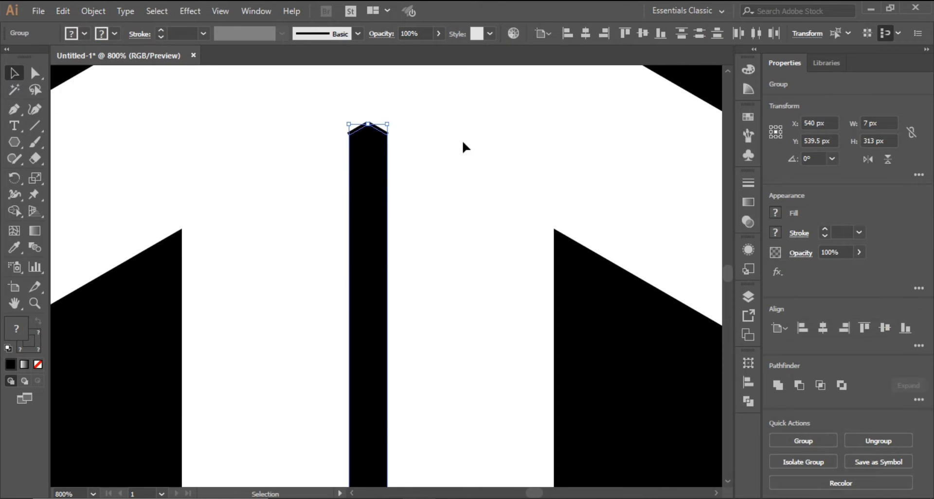
left_click(409, 138)
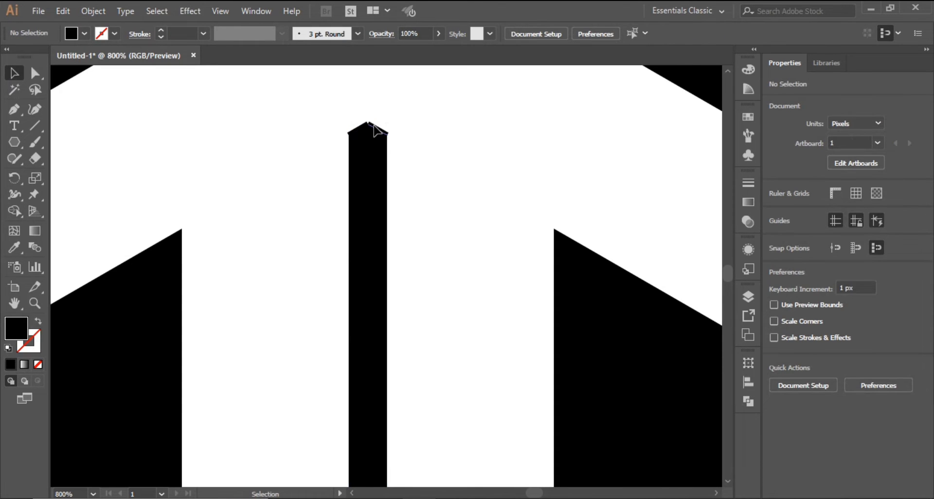
Select all the logo parts, group them and deselect the group
key("ctrl+0")
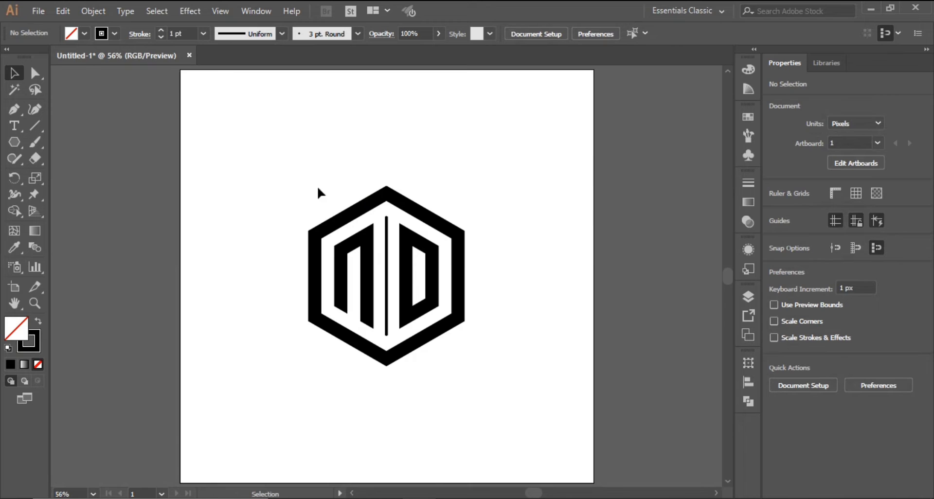
key("ctrl+a")
right_click(403, 321)
left_click(452, 347)
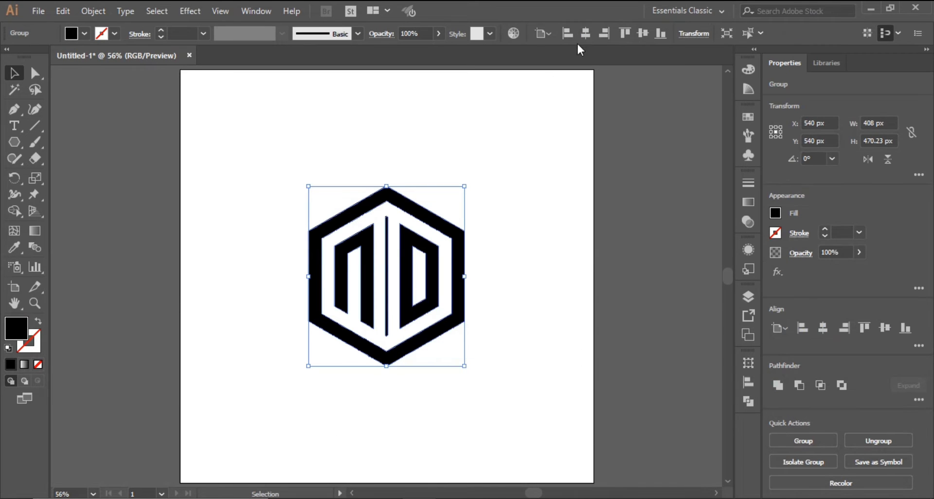
left_click(404, 195)
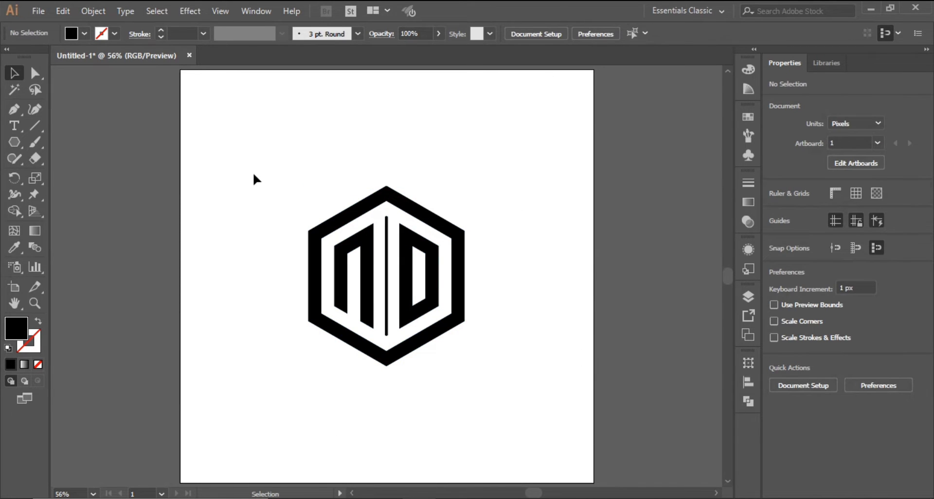
Select the whole logo group and fill it with the very dark grey swatch, one shade lighter than pure black
key("ctrl+plus")
key("ctrl+plus")
key("ctrl+plus")
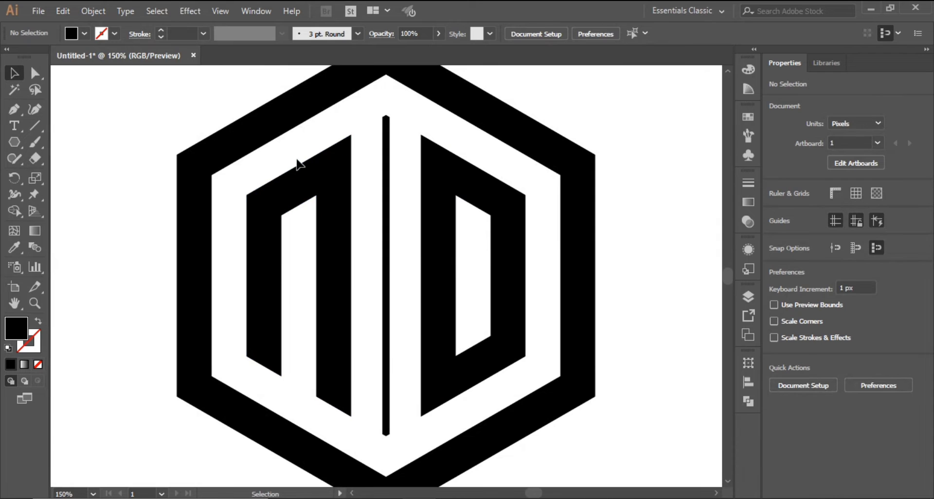
key("ctrl+0")
left_click_drag(298, 158, 510, 380)
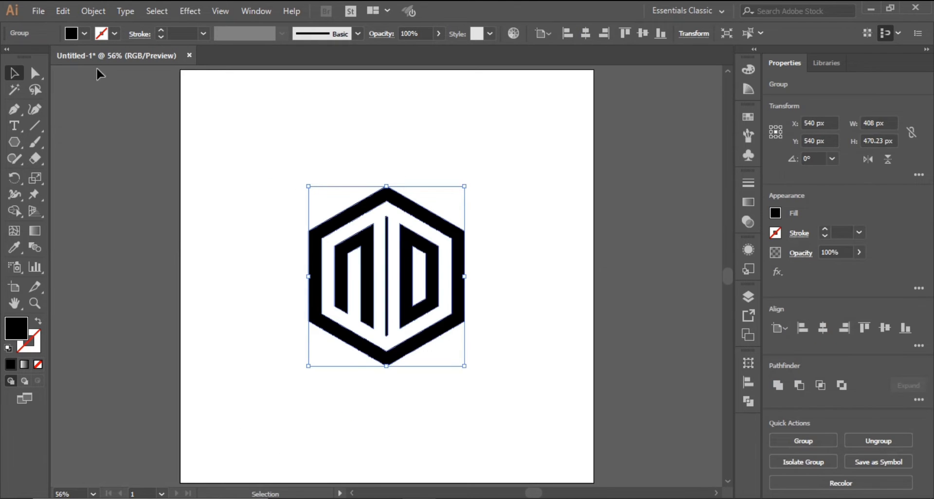
right_click(411, 238)
left_click(483, 347)
left_click(342, 355)
left_click(336, 343)
left_click(84, 34)
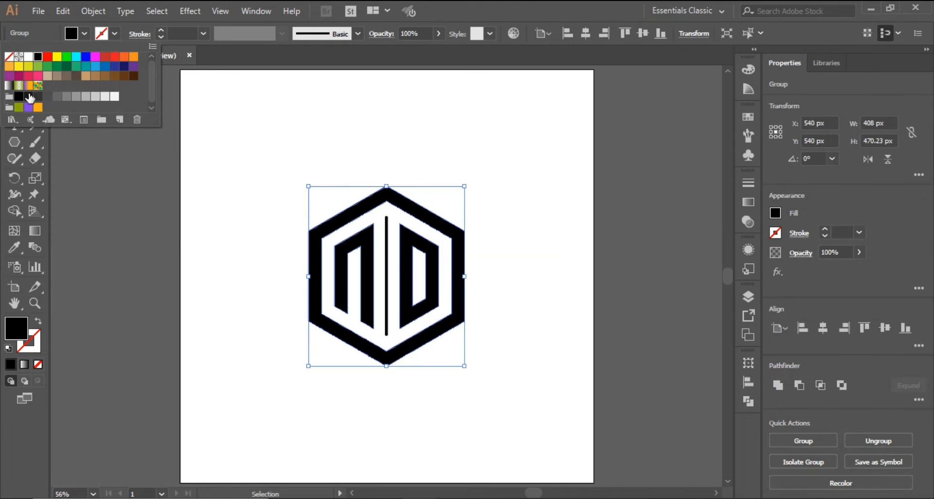
left_click(30, 97)
Ungroup the logo and fill the D-shaped letter with the pinkish-red swatch D4145A
right_click(413, 237)
left_click(489, 352)
left_click(385, 278)
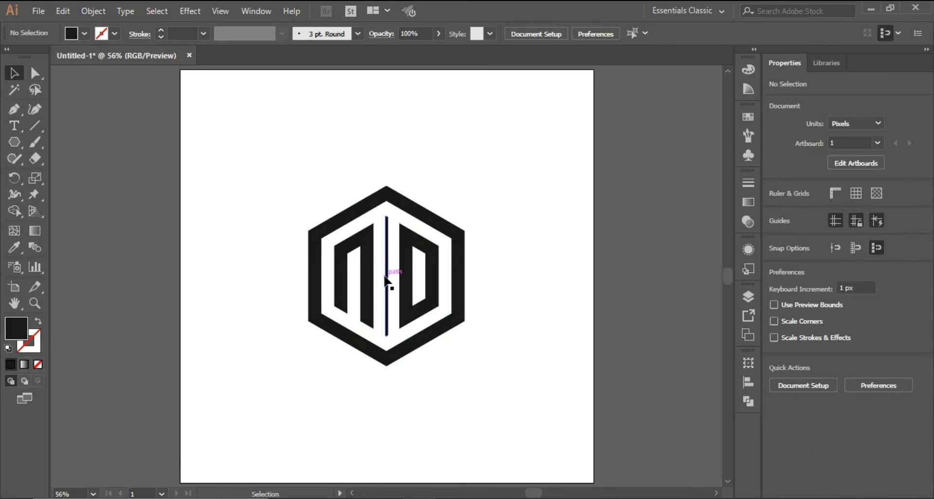
left_click(386, 281)
key("v")
left_click(406, 272)
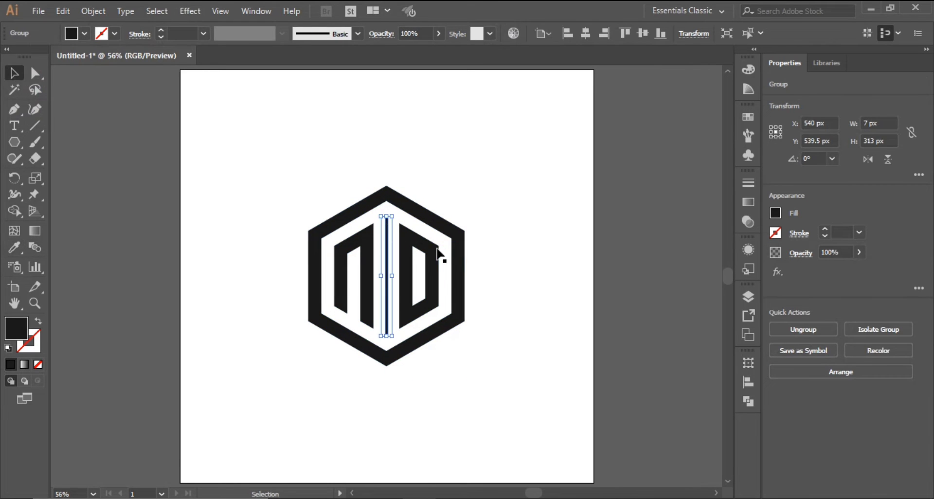
left_click(84, 33)
left_click(18, 76)
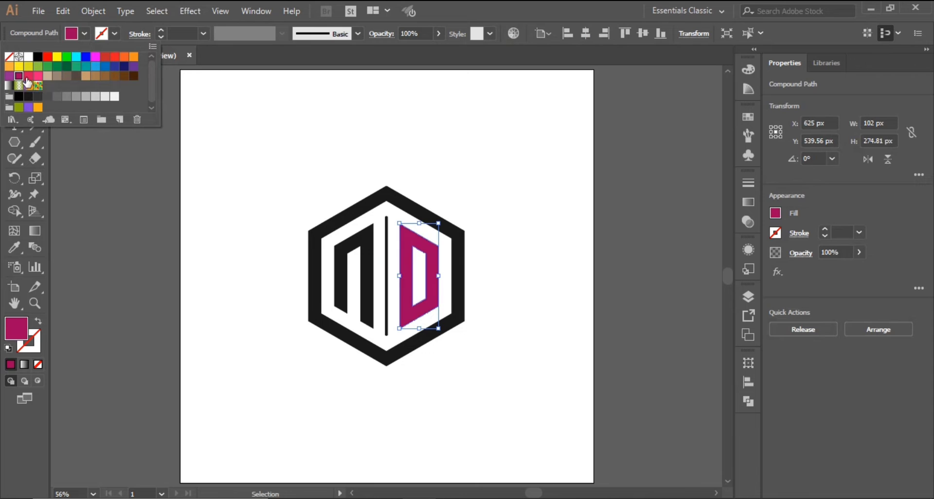
left_click(38, 76)
Copy the D's pinkish-red fill to the other letter with the Eyedropper and darken it to B21253
left_click(362, 242)
key("i")
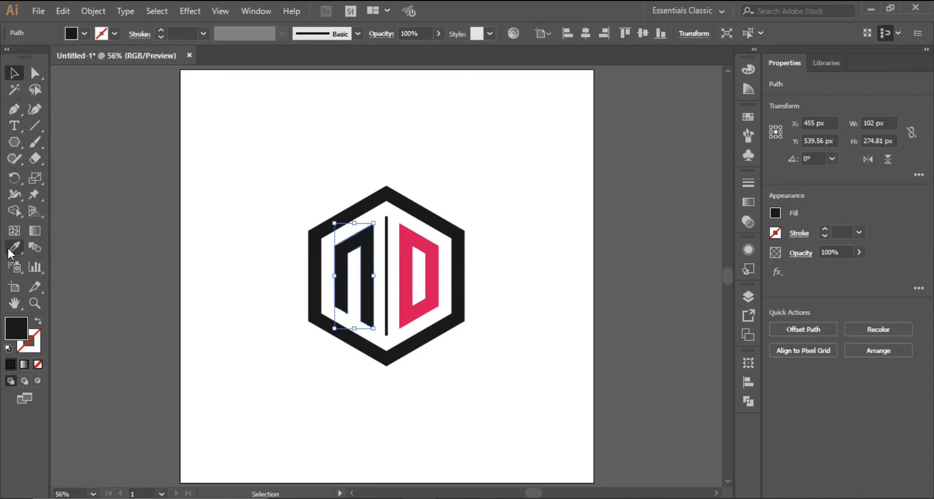
left_click(408, 291)
double_click(15, 324)
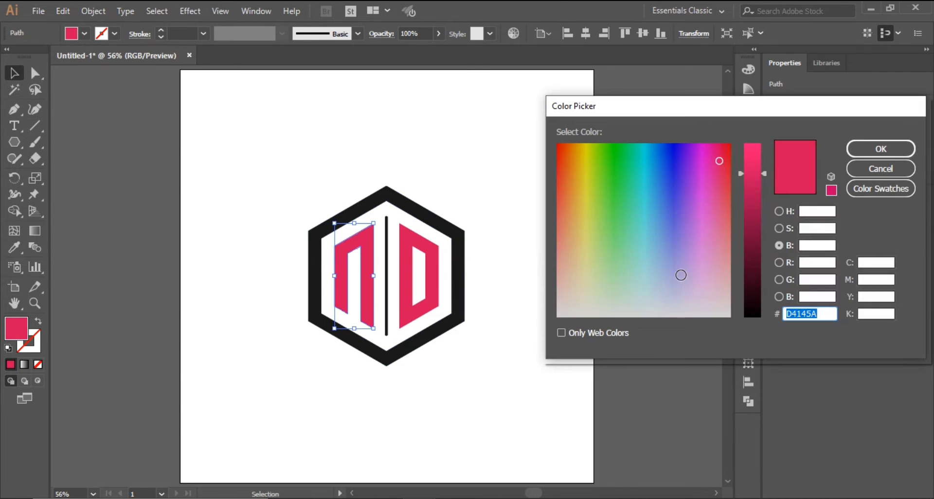
left_click_drag(761, 183, 762, 203)
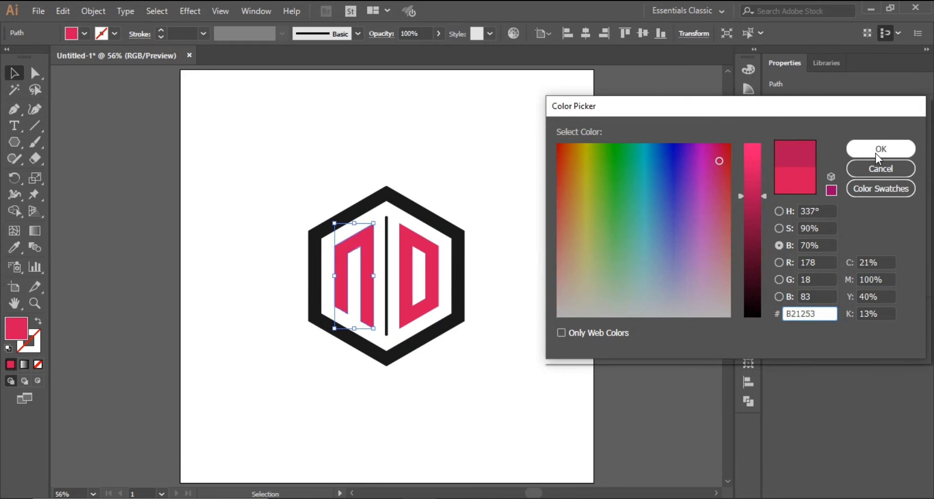
left_click(854, 150)
left_click(491, 265)
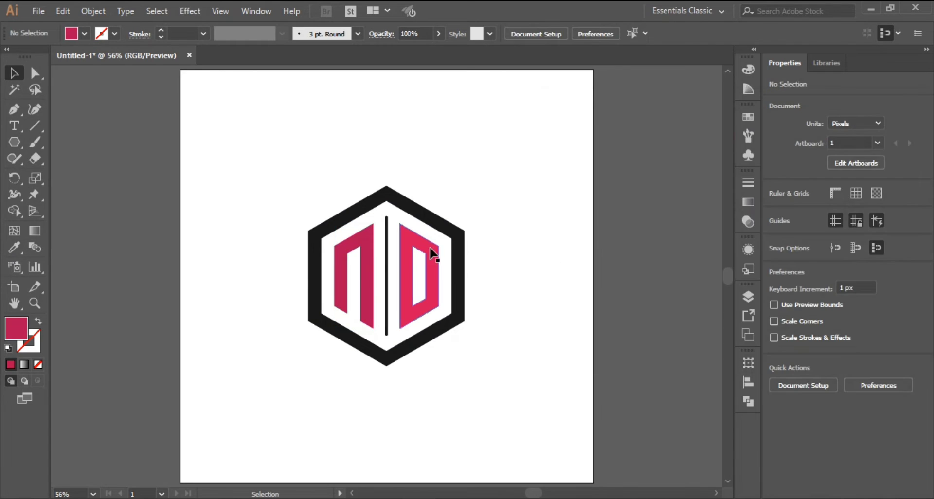
Copy the darkened crimson to the D-shaped letter and try AF255D as its fill
left_click(377, 235)
double_click(17, 328)
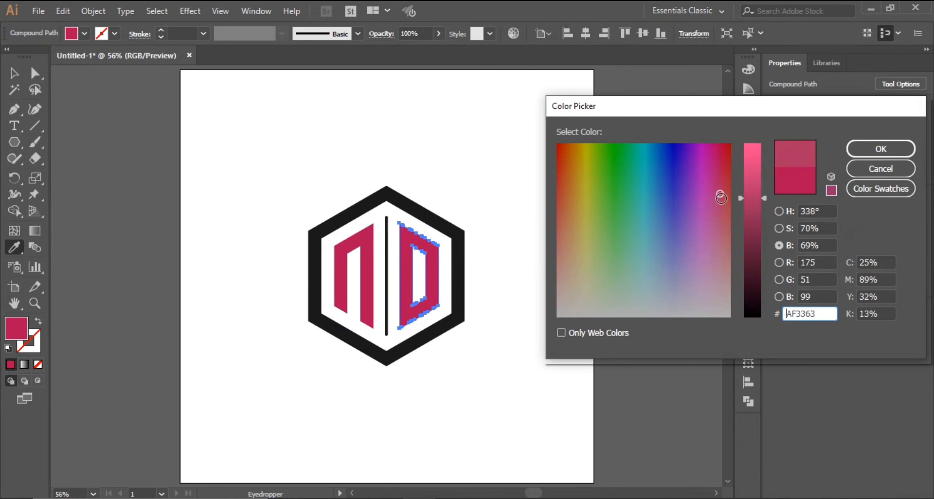
left_click_drag(720, 197, 728, 192)
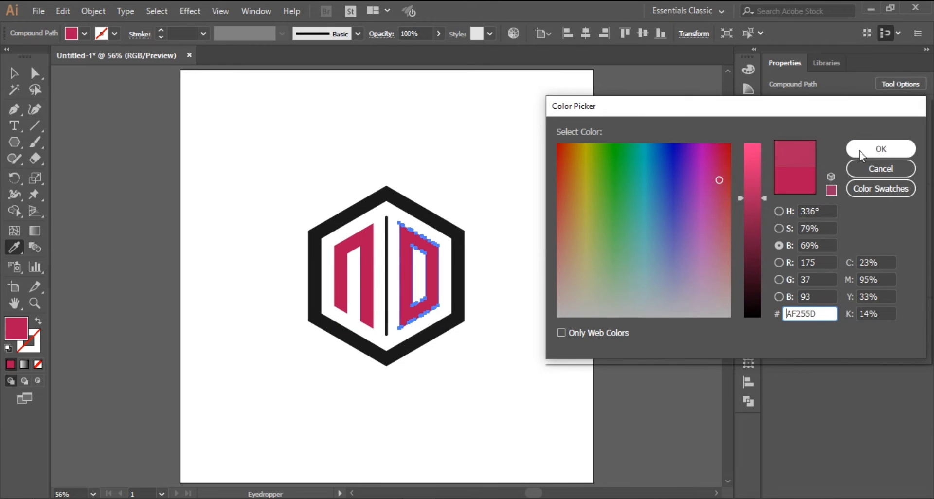
left_click(858, 150)
key("v")
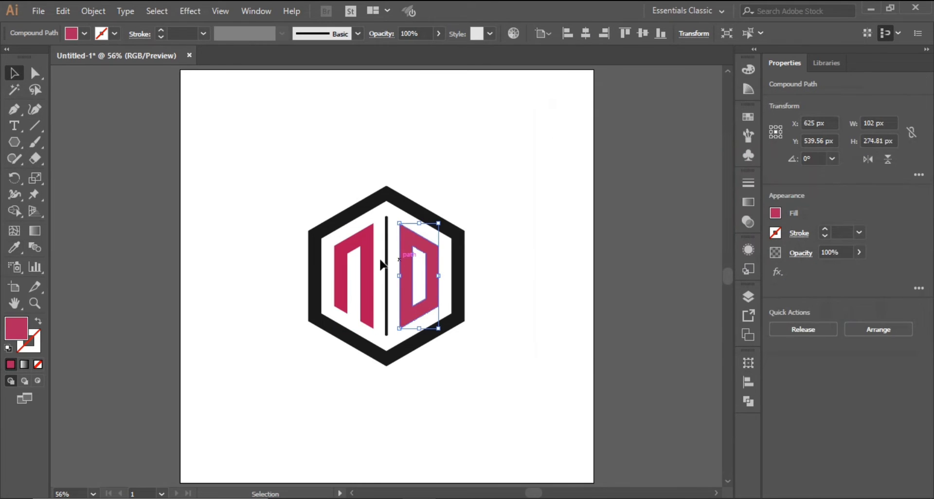
Match the D-shaped letter's fill to the other letter's crimson with the Eyedropper and deselect it
left_click(372, 229)
key("v")
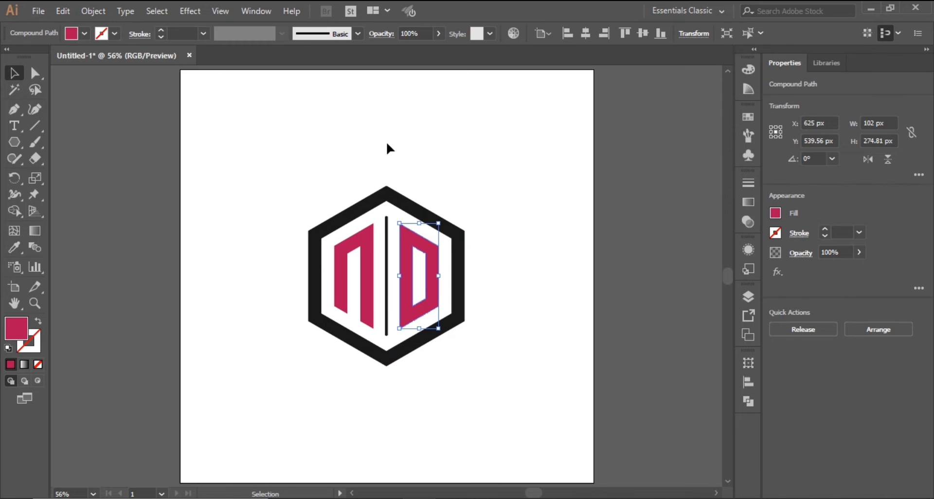
left_click(386, 142)
Try the teal 178C8C as the fill of the hexagon frame and centre bar, and undo it
left_click_drag(365, 189, 395, 228)
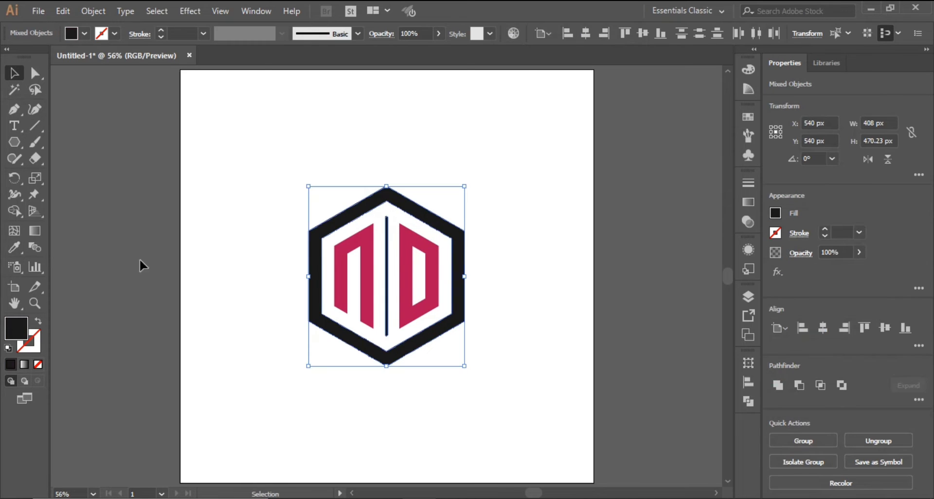
double_click(17, 334)
mouse_move(765, 294)
left_mouse_down()
mouse_move(763, 304)
mouse_move(760, 287)
mouse_move(764, 295)
left_mouse_up()
left_click(779, 211)
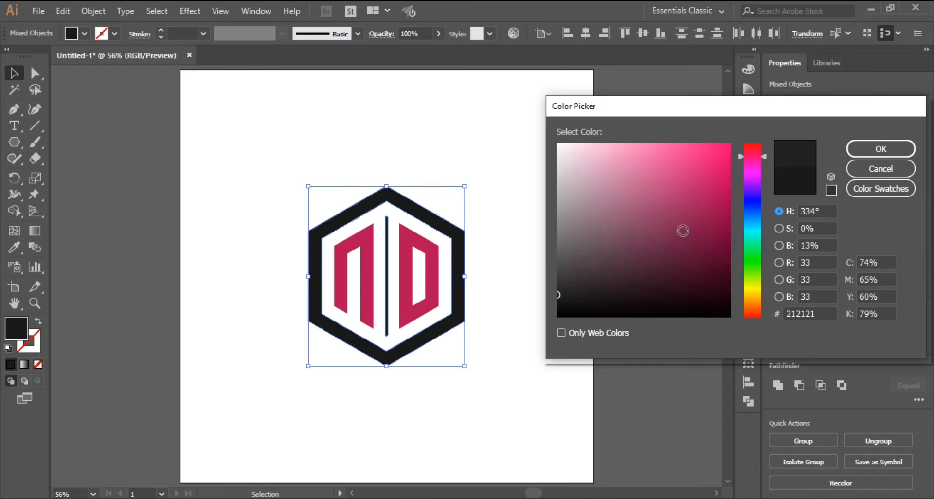
left_click(754, 211)
mouse_move(715, 223)
left_mouse_down()
mouse_move(698, 263)
mouse_move(689, 242)
mouse_move(703, 220)
left_mouse_up()
left_click(760, 230)
left_click(700, 258)
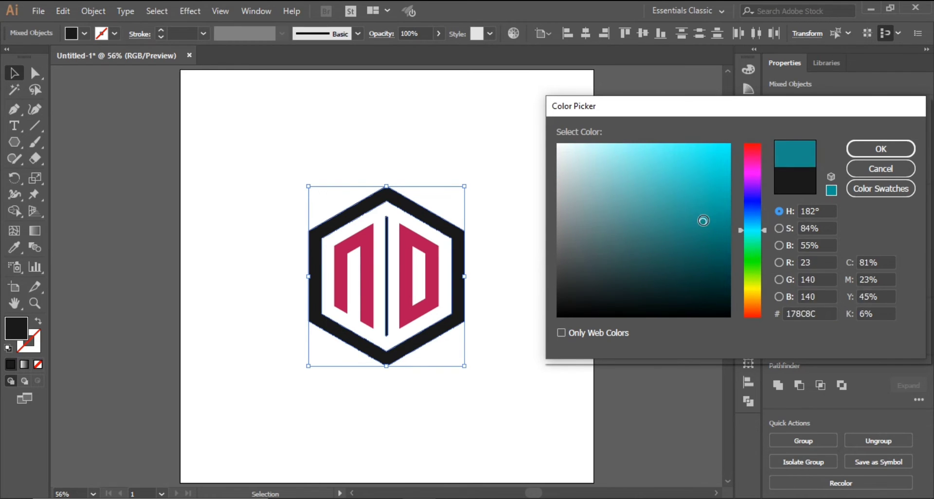
left_click(880, 148)
left_click(579, 154)
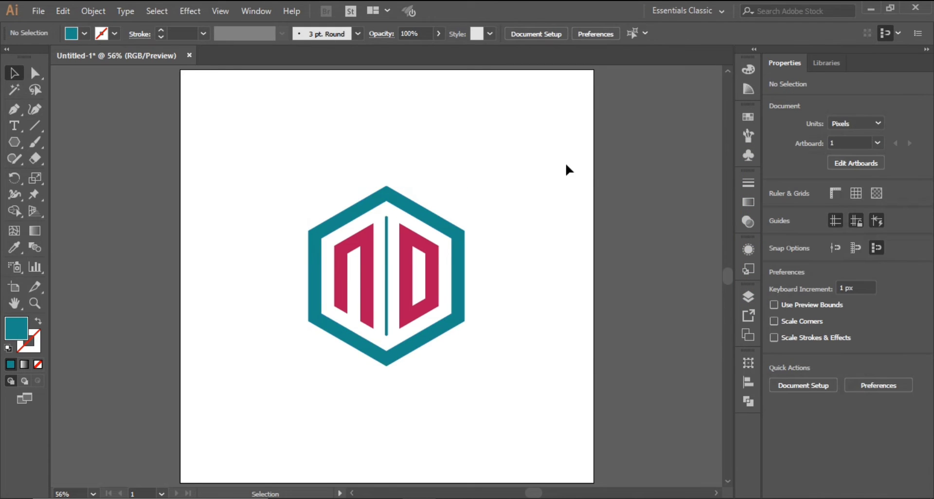
key("ctrl+z")
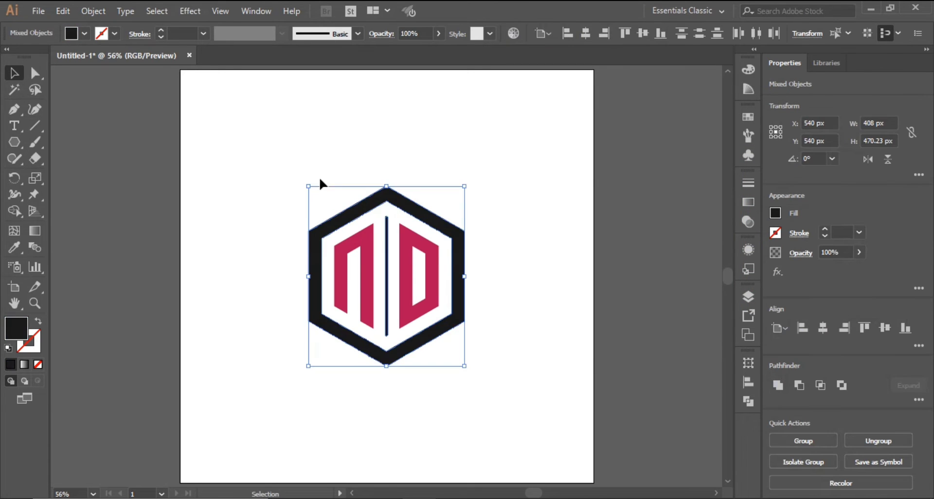
Fill the hexagon frame and the centre bar with the dark grey swatch two shades lighter than black
left_click(84, 33)
left_click(40, 107)
left_click(465, 177)
left_click(386, 214)
key("i")
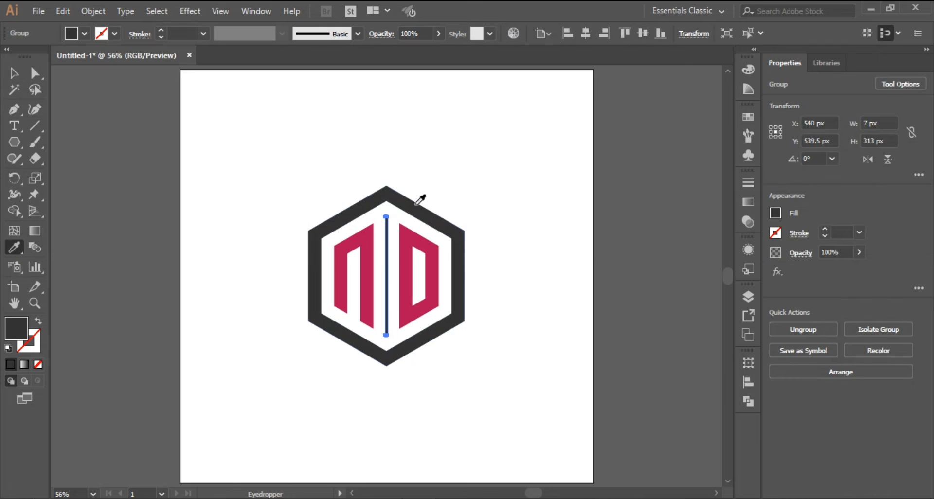
Group all the logo parts and scale the group down about its centre to about 226 × 260 px
left_click_drag(262, 167, 596, 455)
right_click(428, 246)
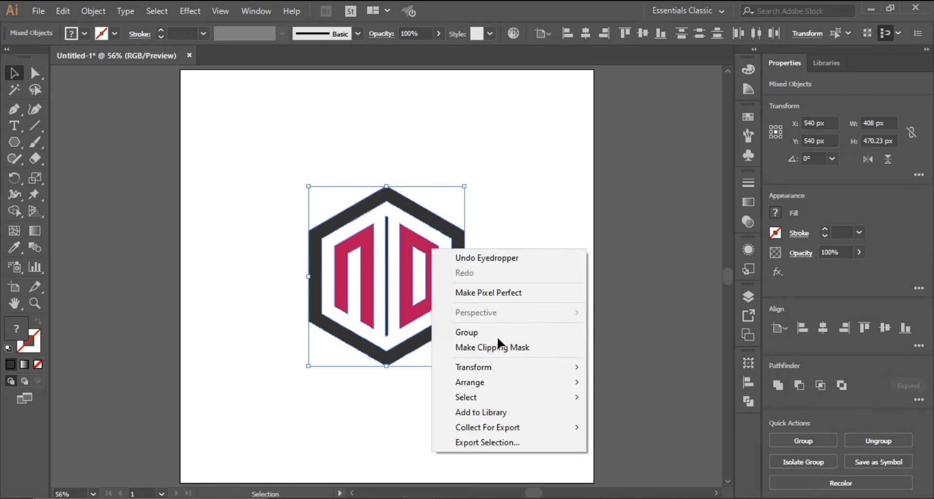
left_click(493, 333)
left_click_drag(463, 365, 429, 325)
left_click(432, 327)
key("ctrl+z")
left_click(391, 365)
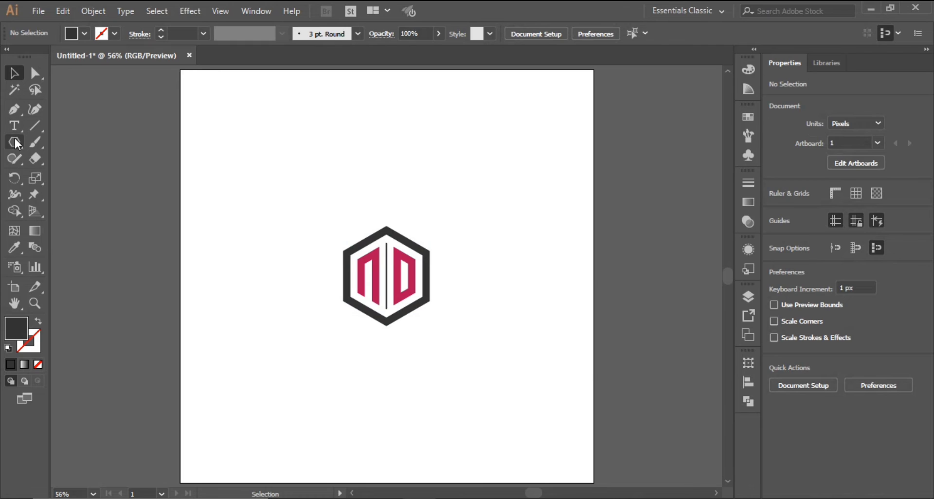
Draw a 1080 × 540 px rectangle covering the upper half of the artboard
key("m")
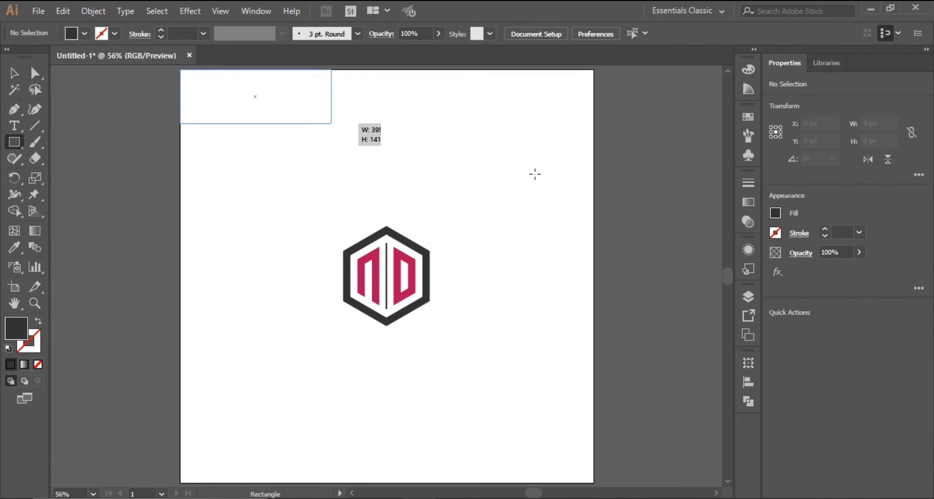
mouse_move(535, 174)
left_mouse_down()
mouse_move(594, 219)
mouse_move(588, 286)
mouse_move(589, 276)
left_mouse_up()
left_click_drag(591, 173, 594, 172)
Place the logo in front of the rectangle and centre it vertically on the rectangle
key("v")
key("ctrl+shift+bracketleft")
left_click(408, 299)
right_click(408, 299)
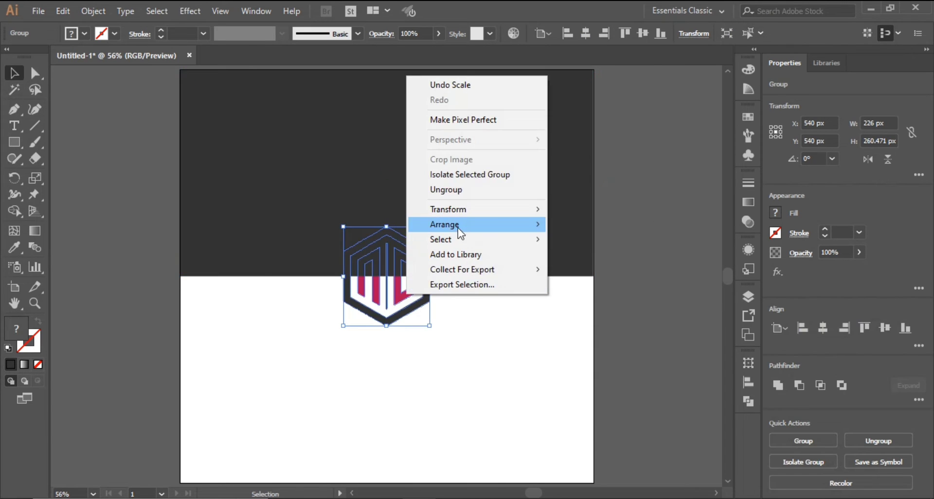
mouse_move(452, 226)
left_click(584, 251)
left_click(439, 181, "shift")
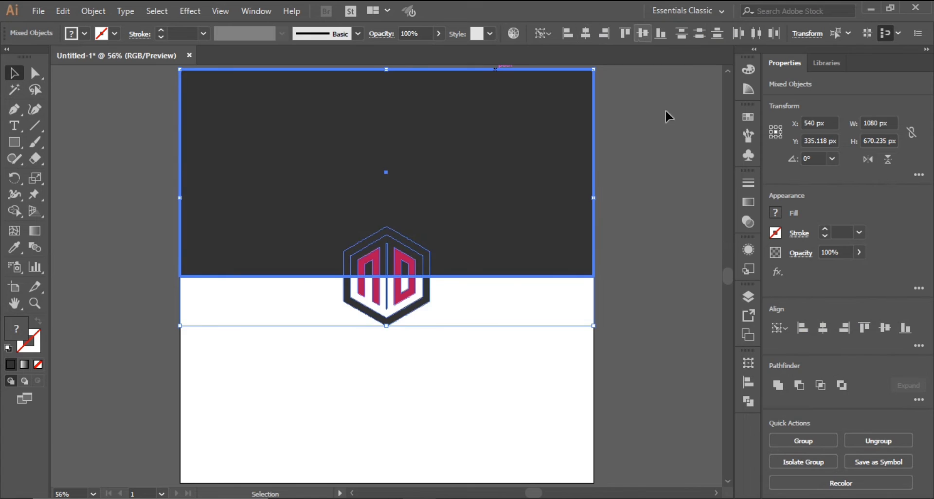
left_click(656, 179)
Fill the upper background rectangle with the lightest grey swatch
left_click(542, 202)
left_click(85, 33)
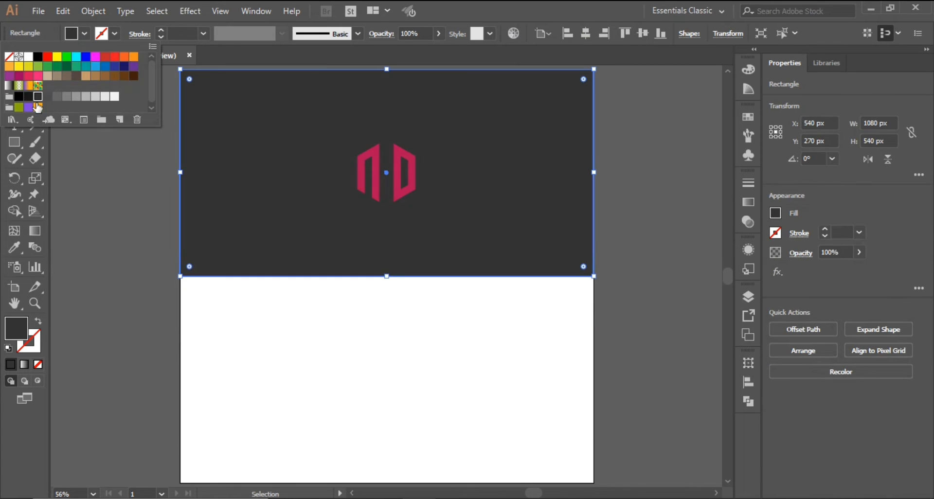
left_click(114, 96)
left_click(656, 128)
Duplicate the logo and its background onto the lower half, aligning the copies to the artboard's bottom edge
left_click_drag(573, 200, 557, 141)
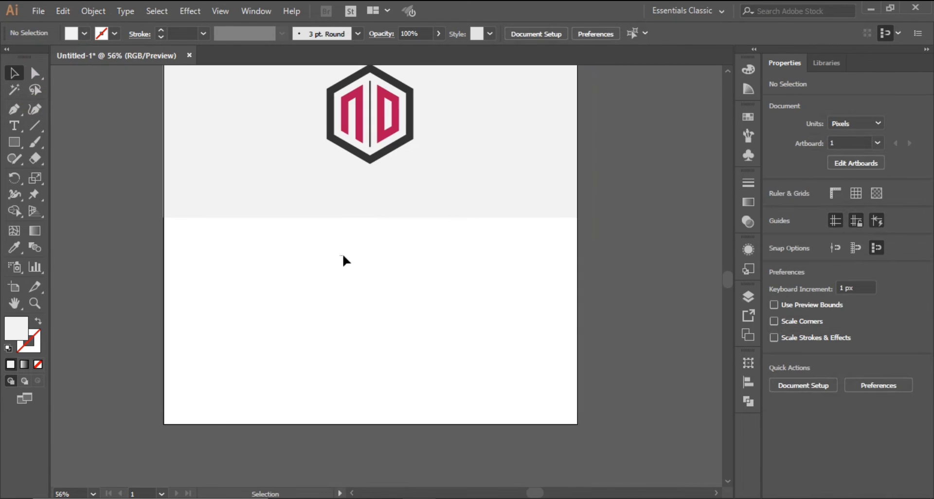
left_click_drag(344, 258, 397, 323)
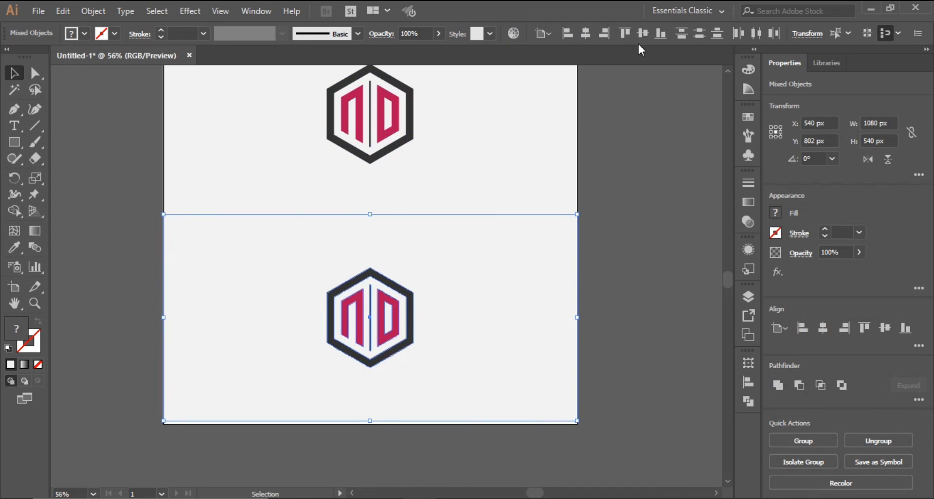
left_click(661, 34)
key("ctrl+shift+a")
Centre the duplicated logo vertically on the lower background rectangle
left_click(384, 350)
left_click(483, 307, "shift")
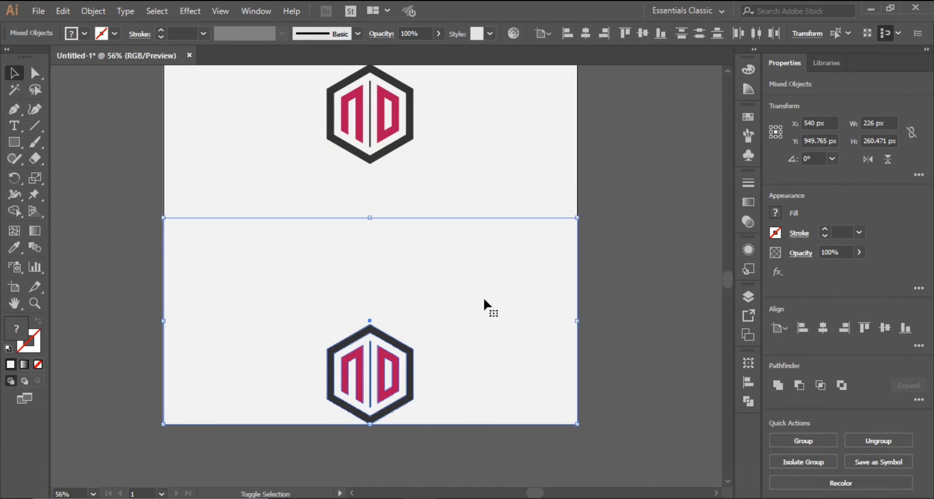
left_click(642, 33)
left_click(636, 191)
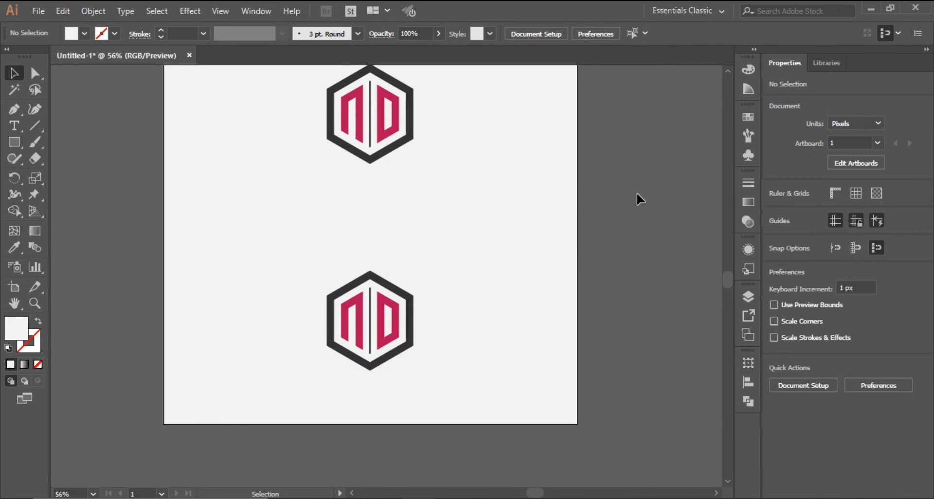
Fill the lower background rectangle with the letters' crimson using the Eyedropper
left_click(535, 233)
left_click(18, 250)
left_click(388, 297)
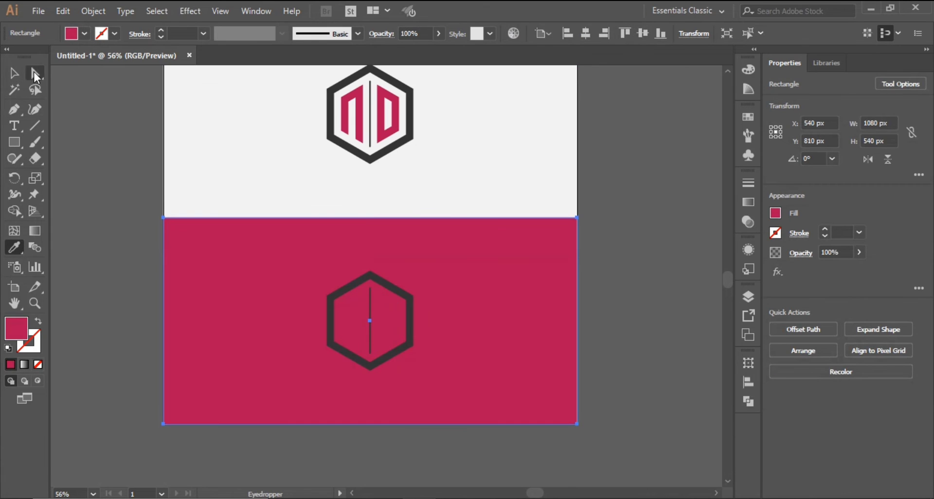
Fill the entire duplicated logo on the lower background with white and deselect it
key("v")
left_click(403, 313)
left_click(84, 33)
left_click(26, 63)
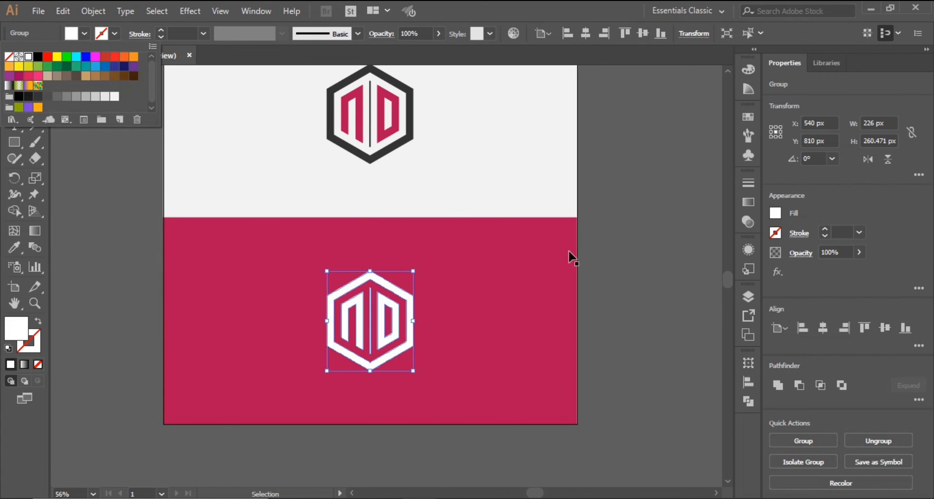
left_click(612, 235)
left_click(613, 236)
Fill the lower background rectangle with the same dark grey swatch as the original logo's hexagon frame
key("ctrl+0")
left_click(567, 320)
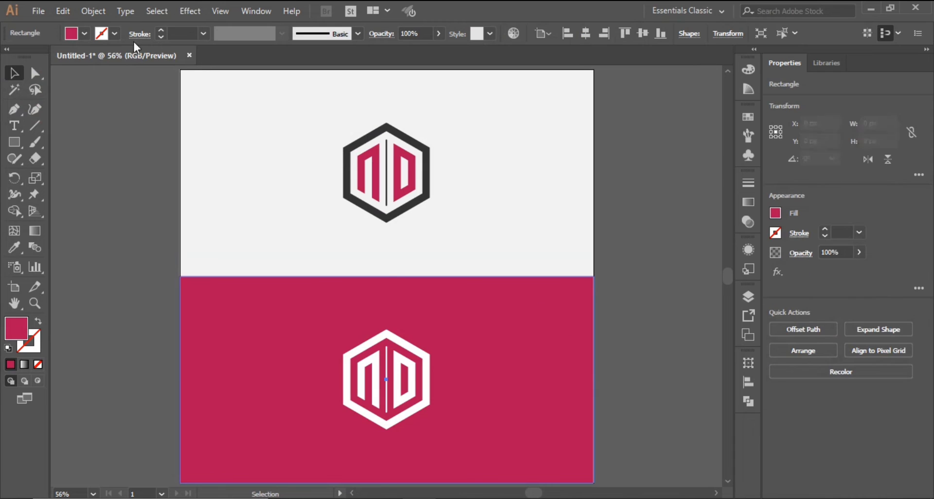
left_click(84, 33)
left_click(38, 97)
left_click(647, 199)
left_click(646, 199)
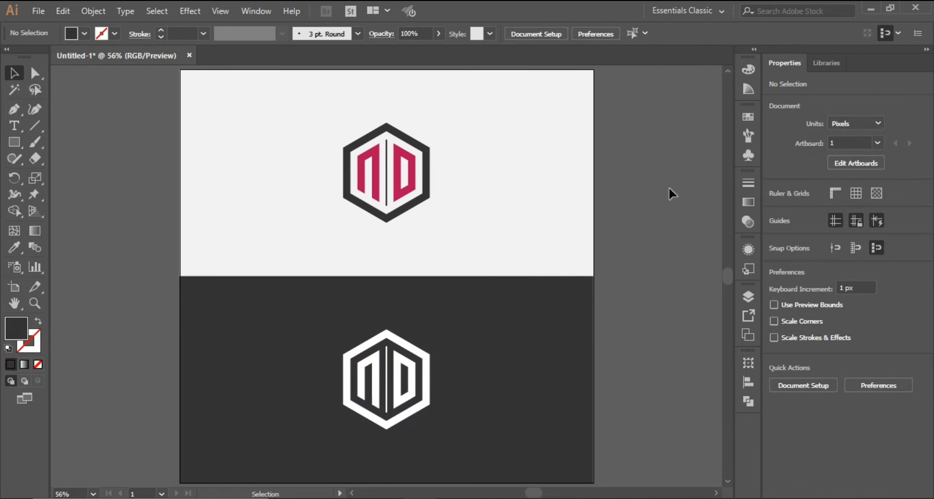
Narrow the lower dark grey background rectangle to 540 px and place a duplicate beside it to fill the other half
left_click(427, 381)
left_click(545, 384)
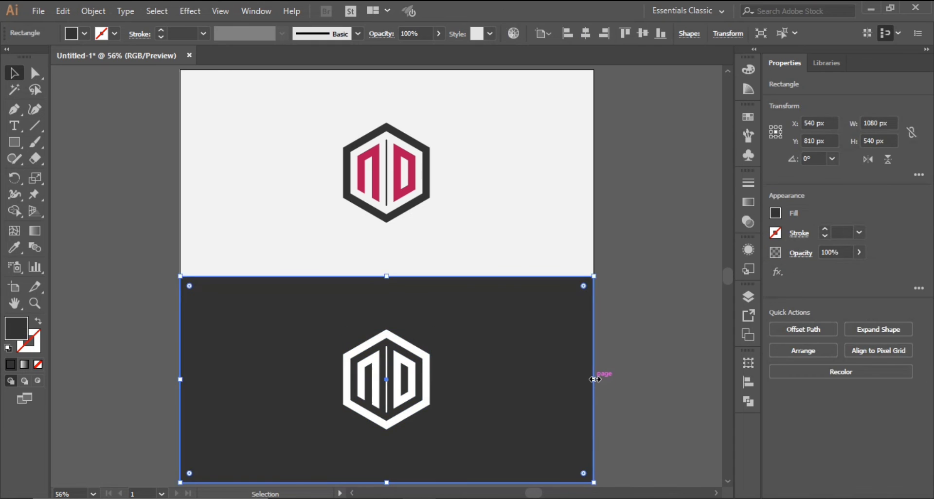
left_click_drag(594, 379, 467, 392)
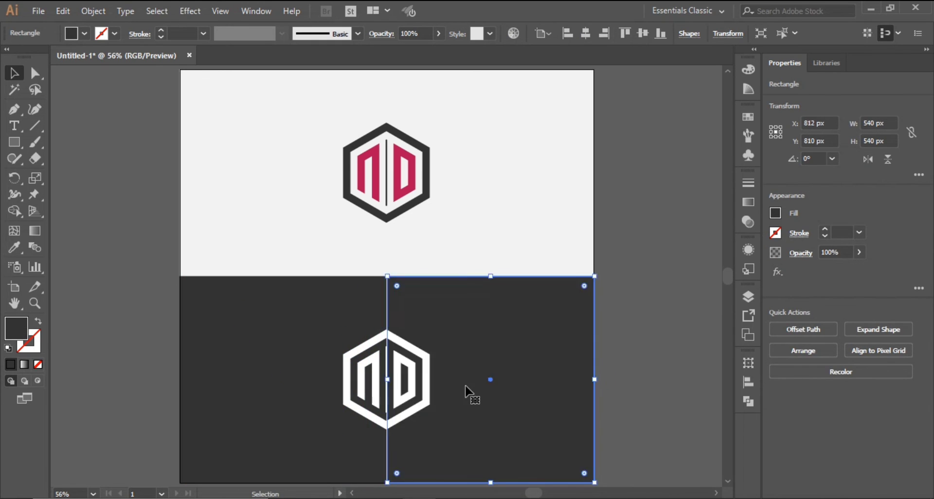
key("ctrl+shift+a")
Scale down the white logo and centre one copy in each of the two lower background rectangles
left_click(396, 416)
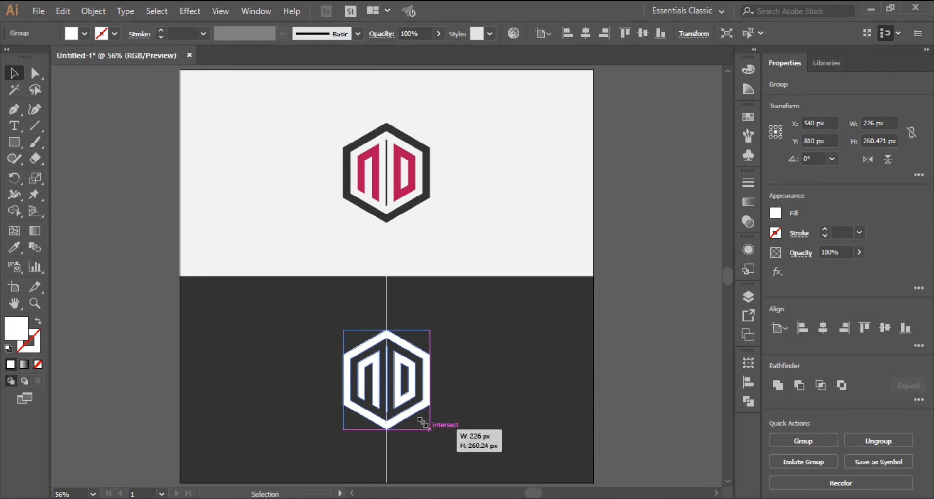
left_click_drag(417, 386, 515, 389)
left_click(536, 333, "shift")
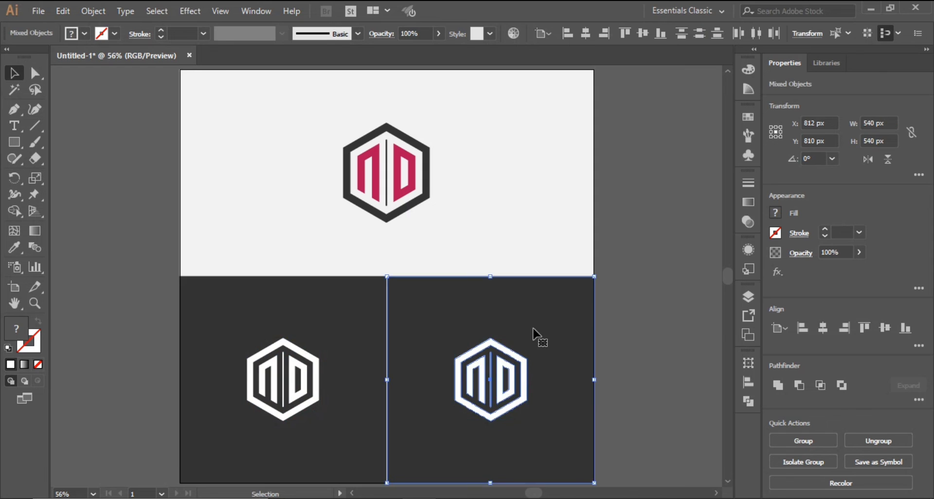
key("ctrl+shift+a")
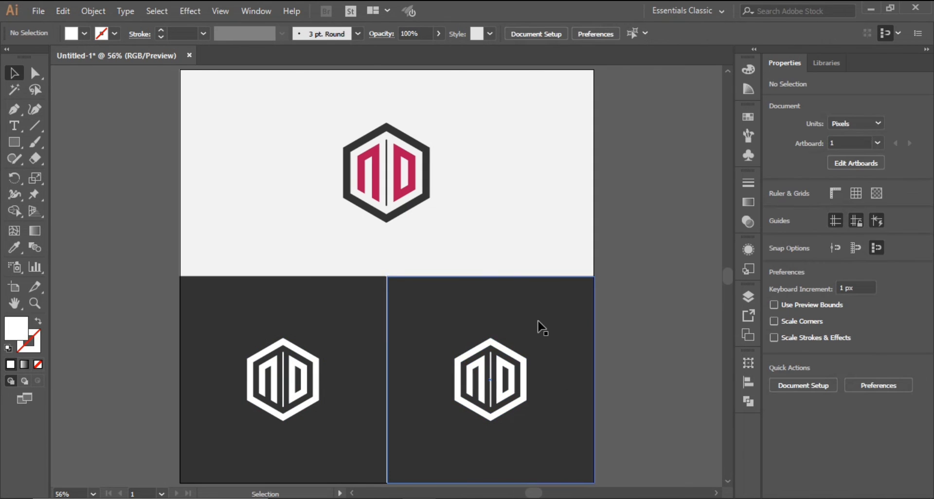
Fill the left of the two lower background rectangles with the letters' crimson using the Eyedropper and deselect it
left_click(351, 330)
key("i")
left_click(375, 167)
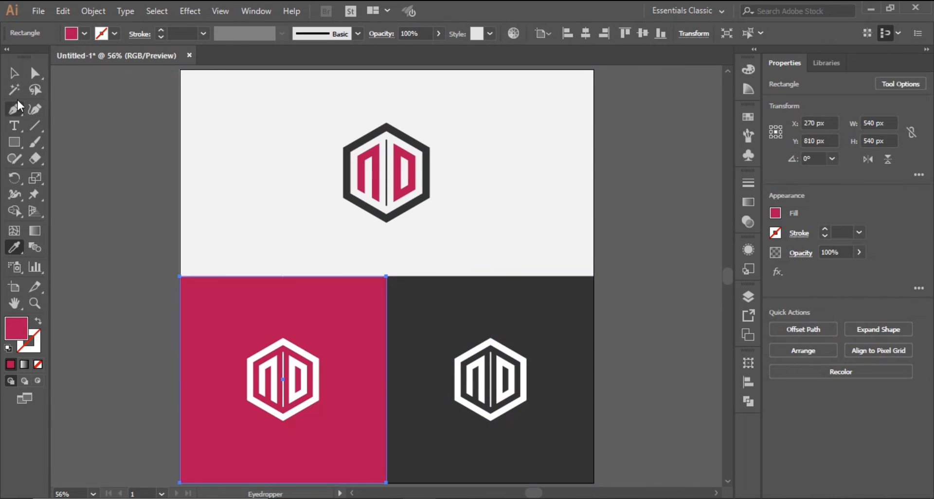
key("v")
left_click(629, 280)
Close the gap between the two lower rectangles by extending their facing edges until they meet, making the crimson one 541 px wide
key("ctrl+equal")
key("ctrl+equal")
key("ctrl+equal")
key("ctrl+equal")
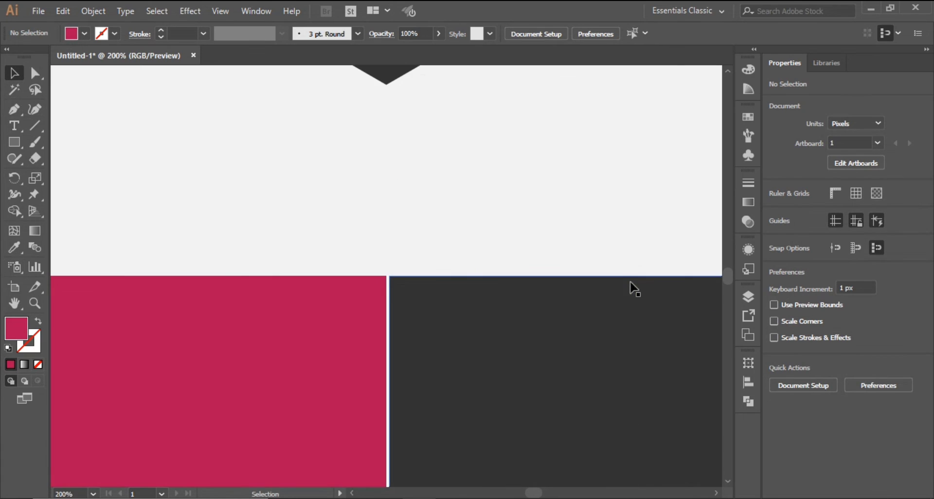
left_click(475, 400)
key("ctrl+equal")
key("ctrl+equal")
key("ctrl+equal")
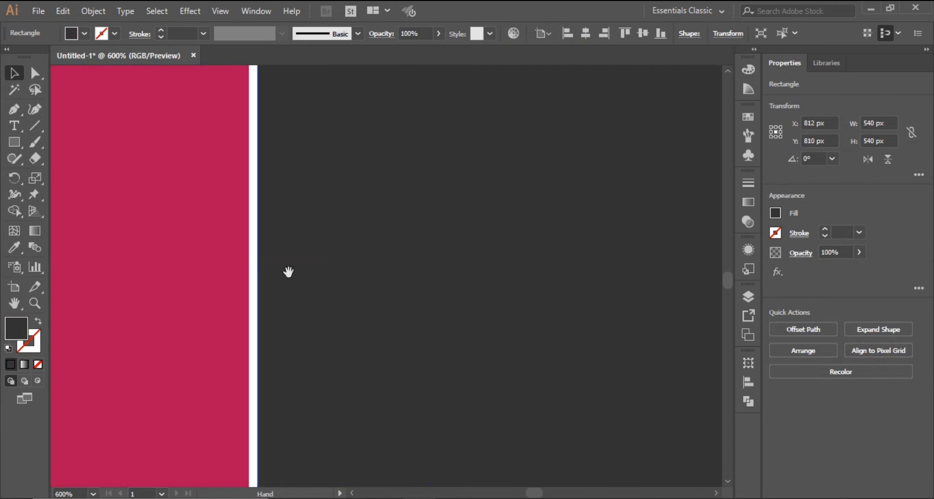
left_click_drag(288, 271, 485, 313)
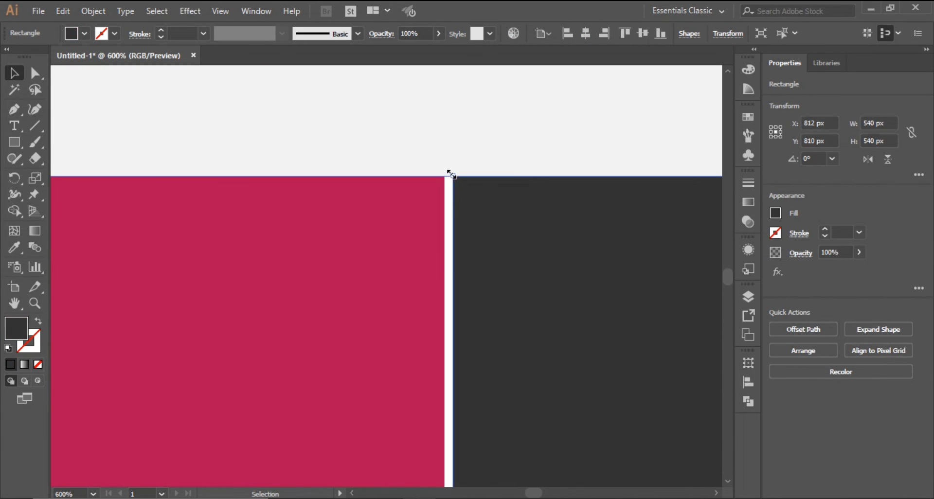
mouse_move(450, 173)
left_mouse_down()
mouse_move(432, 189)
mouse_move(448, 175)
left_mouse_up()
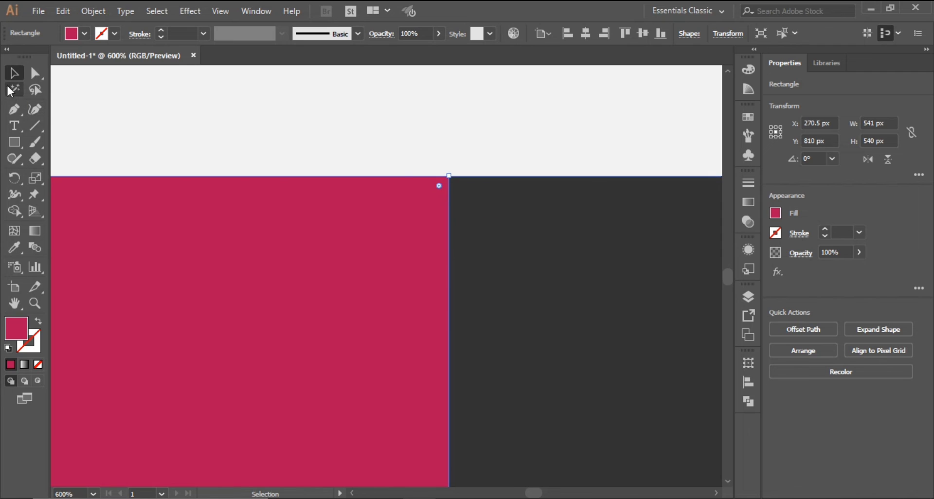
key("ctrl+0")
left_click(613, 247)
Start saving the finished logo presentation document
left_click(63, 10)
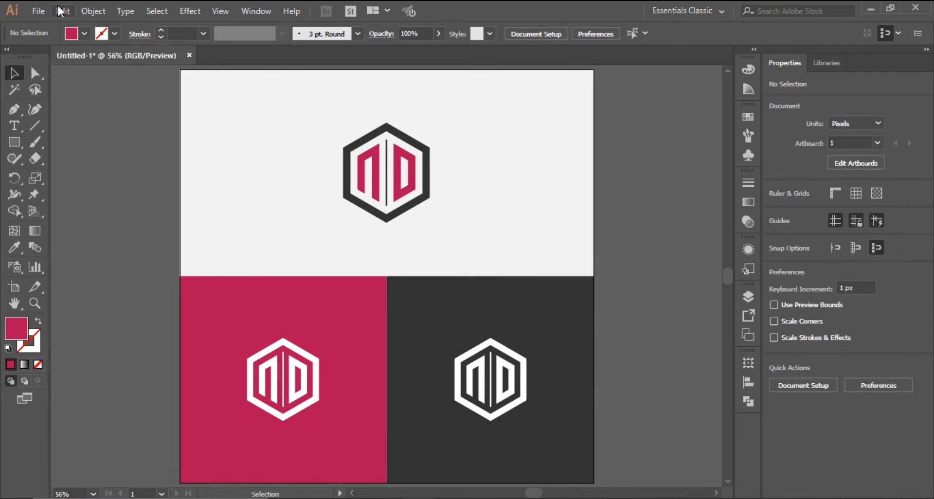
mouse_move(36, 13)
left_click(84, 122)
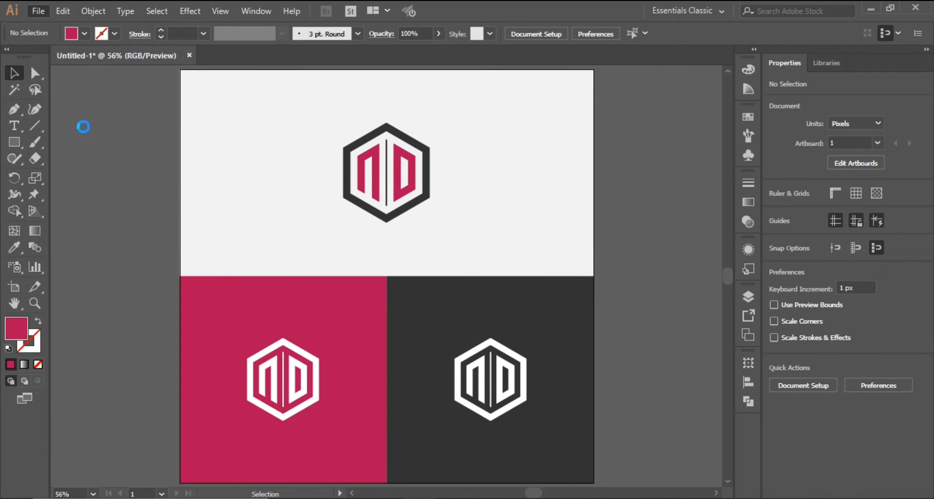